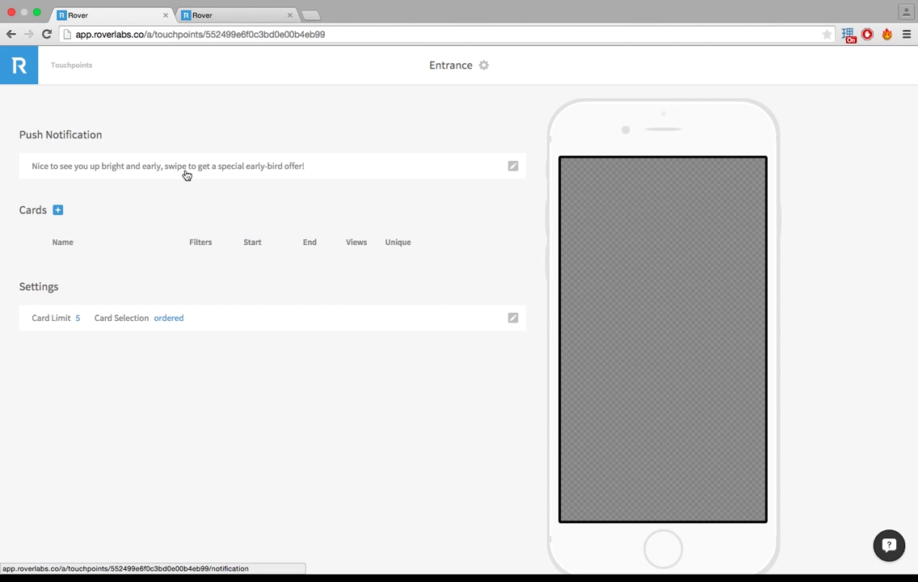
- Create a new Entrance card titled 'Early Bird Offer'
left_click(58, 210)
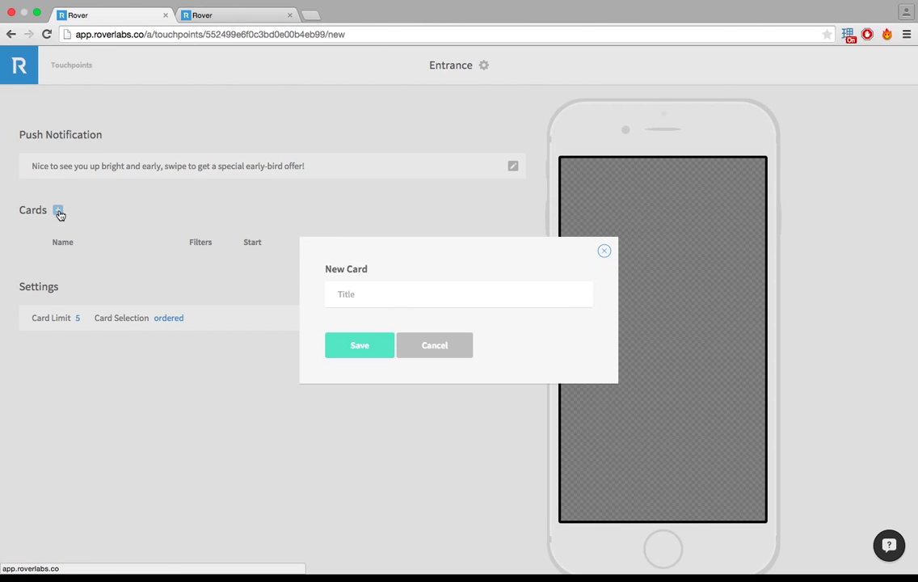
left_click(379, 297)
type("Early Bird")
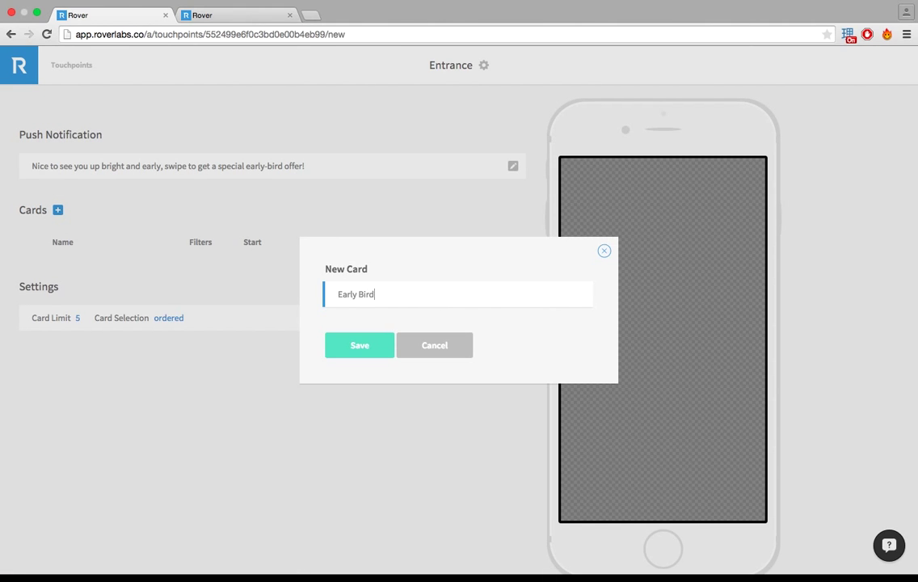
type(" Offer")
key("Return")
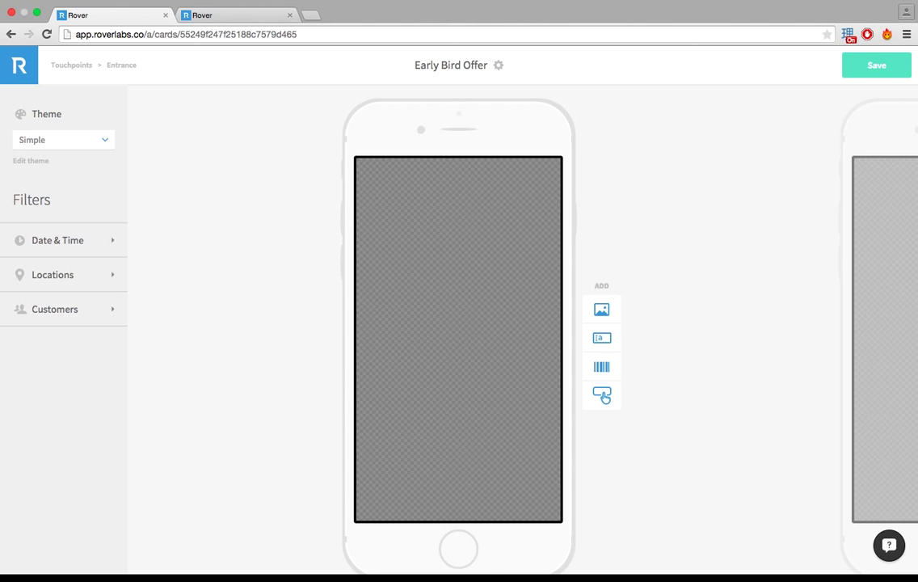
- Add an image block to the card using illustration.png from the Badge folder
left_click(602, 310)
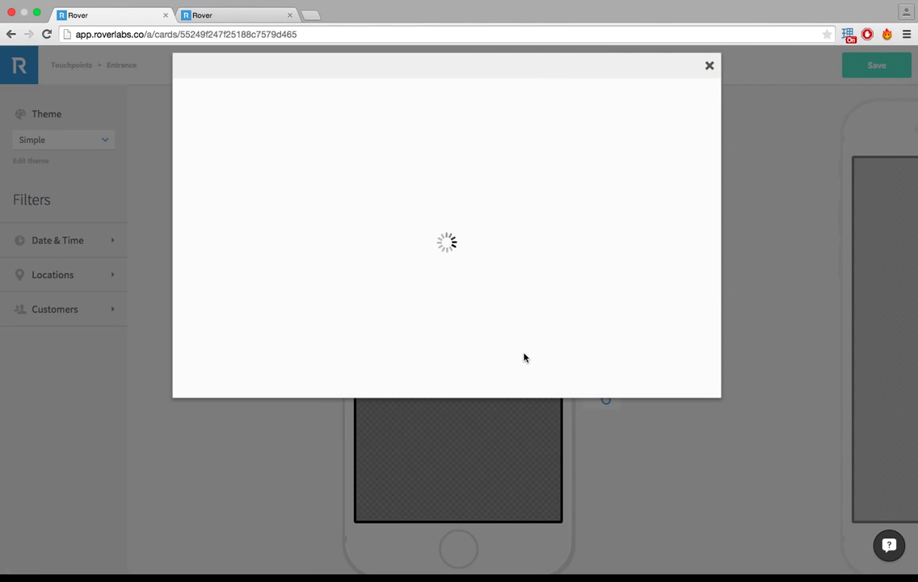
left_click(514, 370)
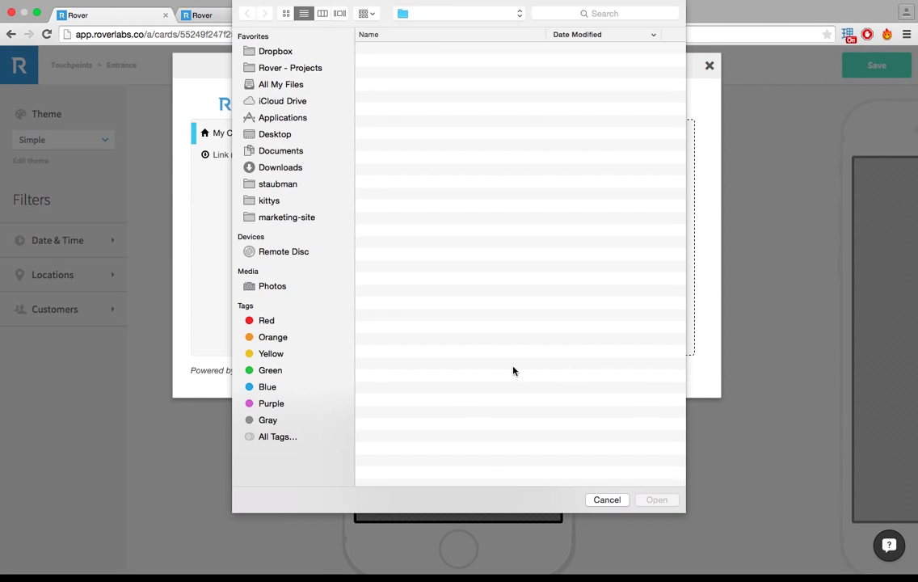
left_click(406, 51)
double_click(406, 50)
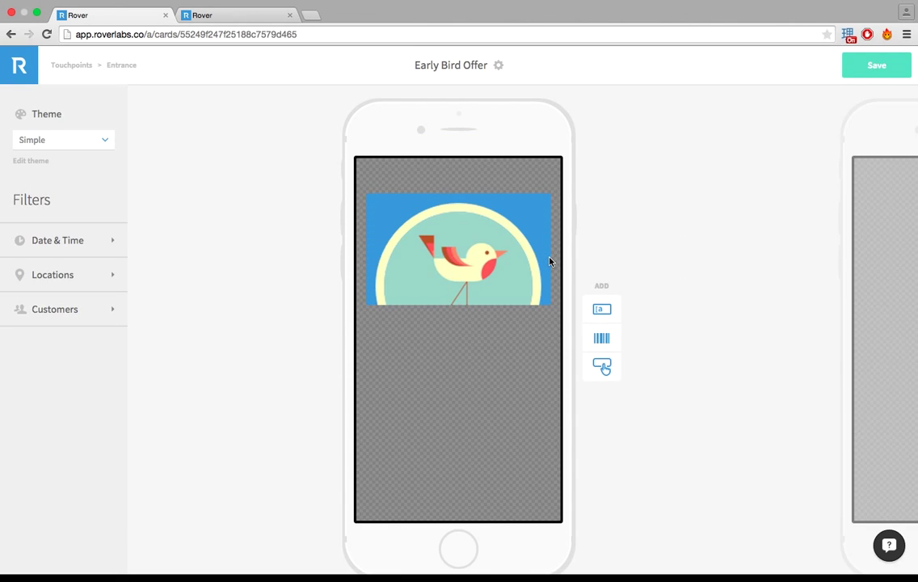
- Add a Text Block and copy the two-line 'Early bird gets' headline from the Sketch mockup
left_click(601, 309)
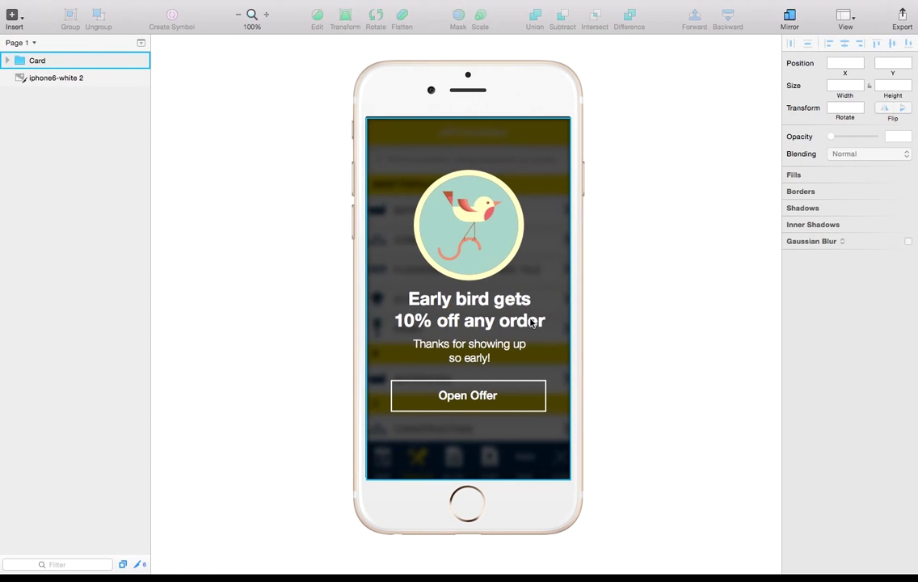
left_click(521, 325)
left_click(522, 325)
double_click(529, 321)
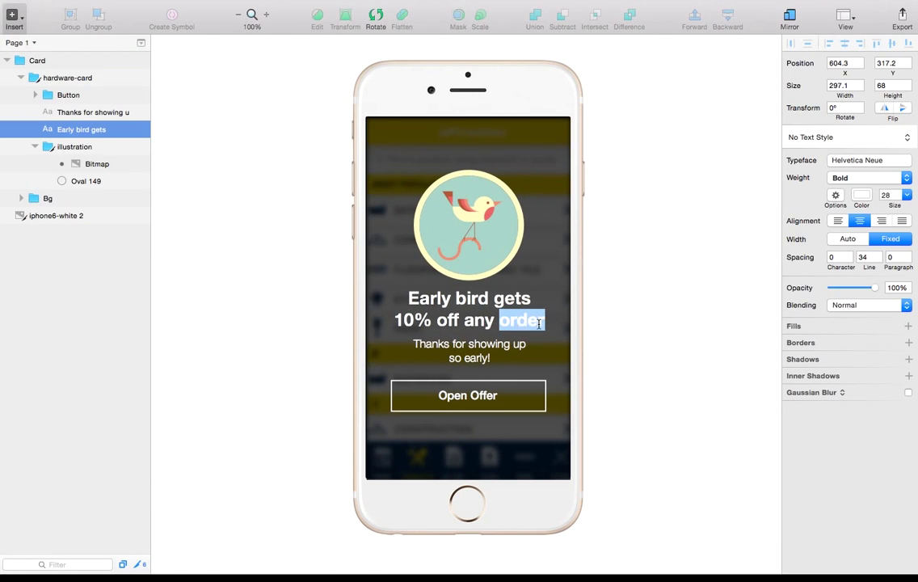
left_click(548, 323)
left_click_drag(549, 323, 393, 303)
key("ctrl+c")
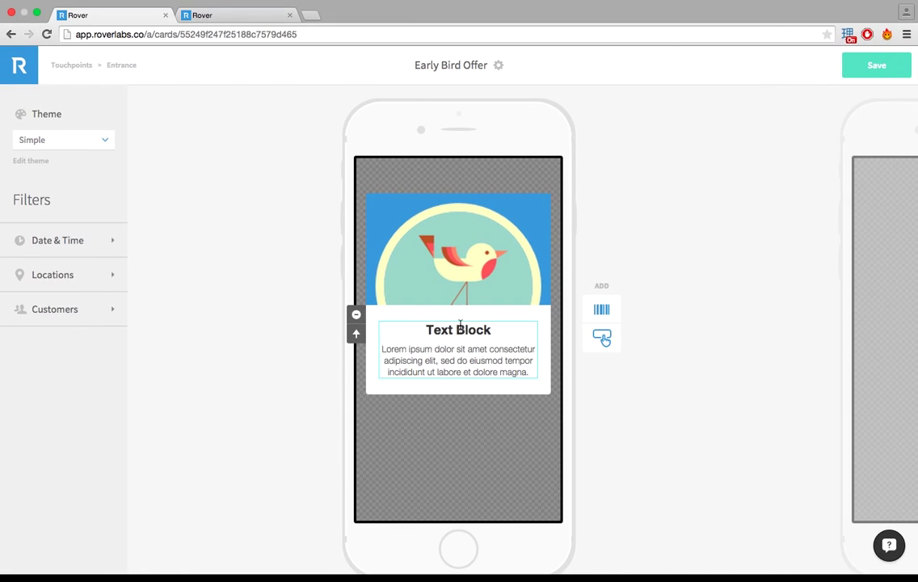
- Paste the copied headline over the Text Block's placeholder title and make it an H1 heading
left_click(499, 330)
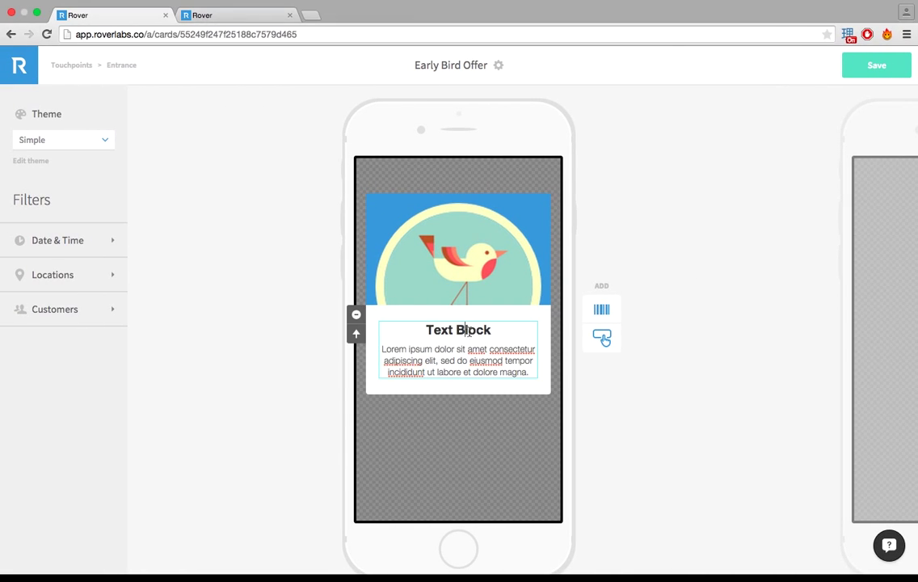
left_click_drag(498, 329, 417, 330)
key("ctrl+v")
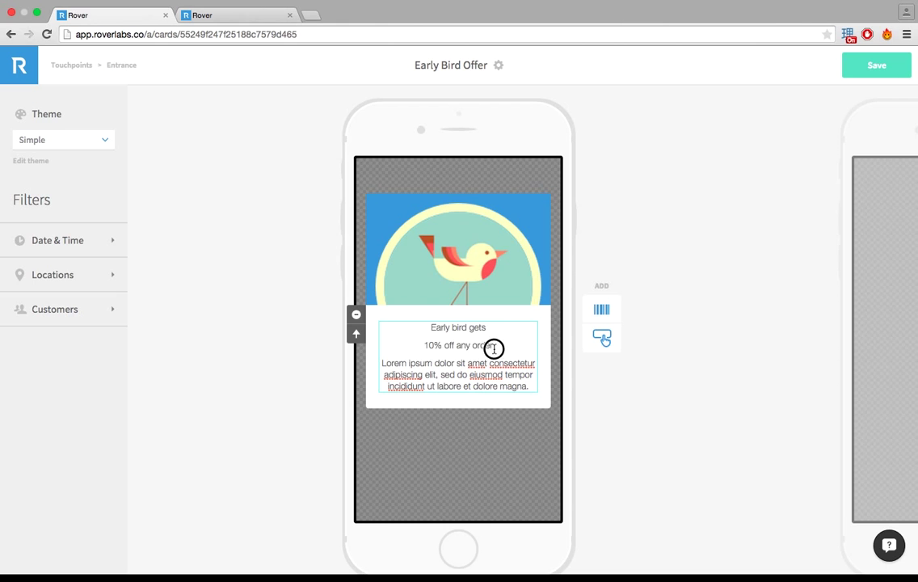
left_click_drag(493, 348, 396, 322)
left_click(467, 306)
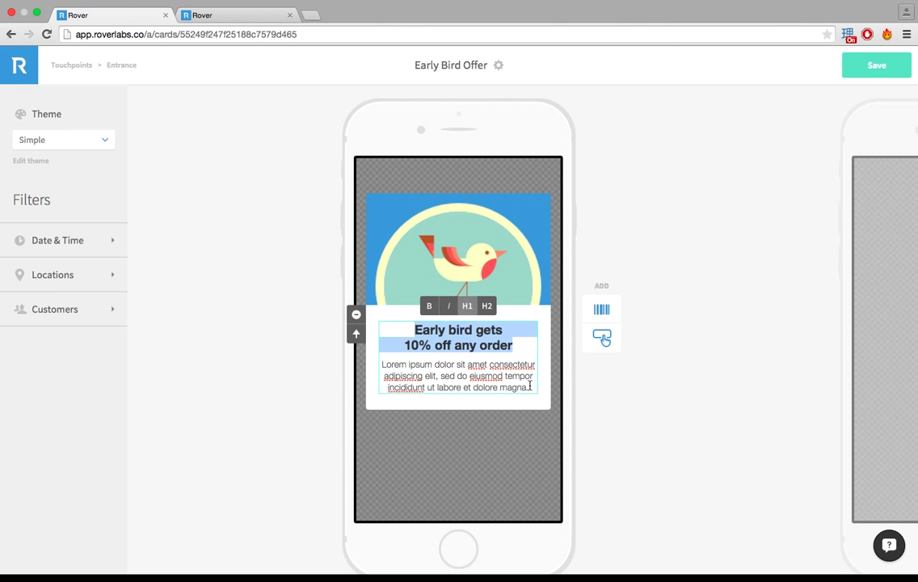
- Replace the placeholder body paragraph with 'Thanks for showing up early!'
left_click_drag(530, 388, 381, 363)
type("THank")
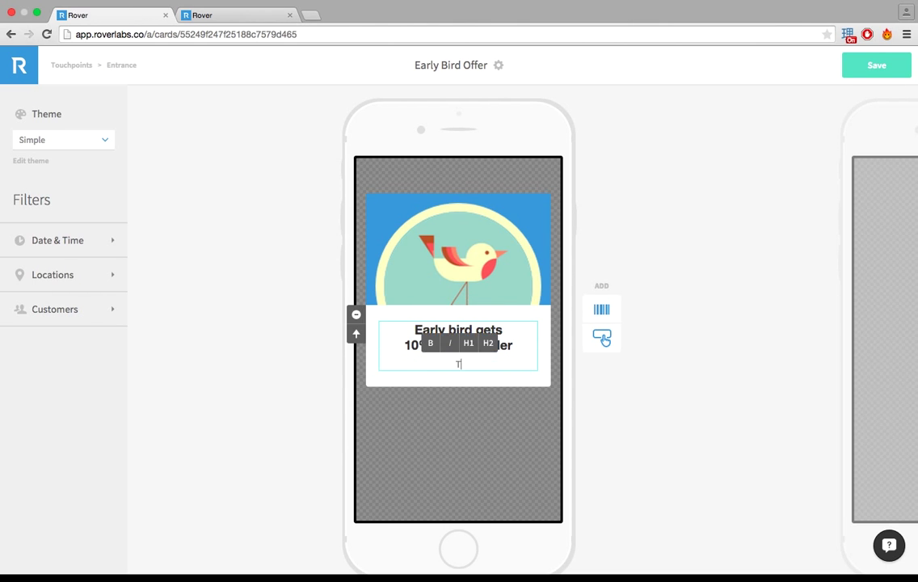
key("BackSpace")
key("BackSpace")
key("BackSpace")
key("BackSpace")
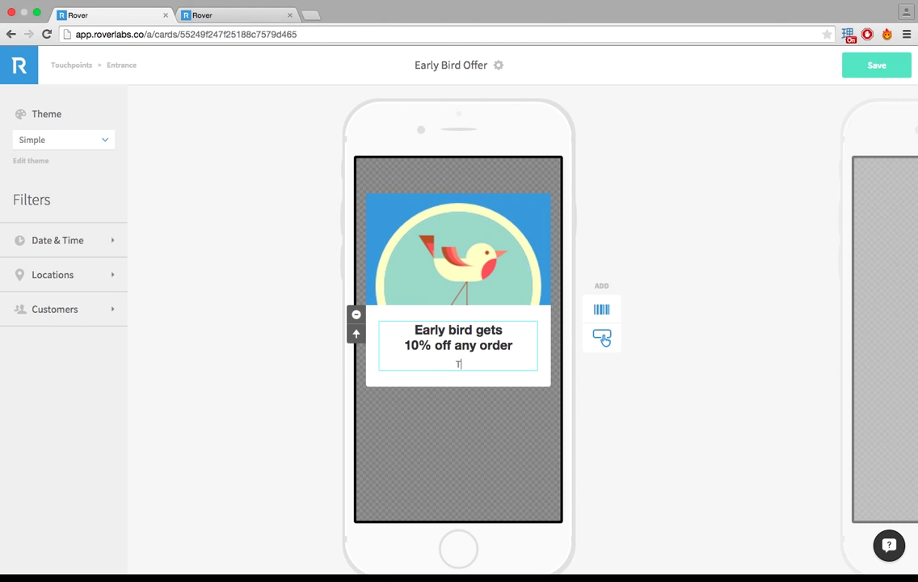
type("hanks for showing up early!")
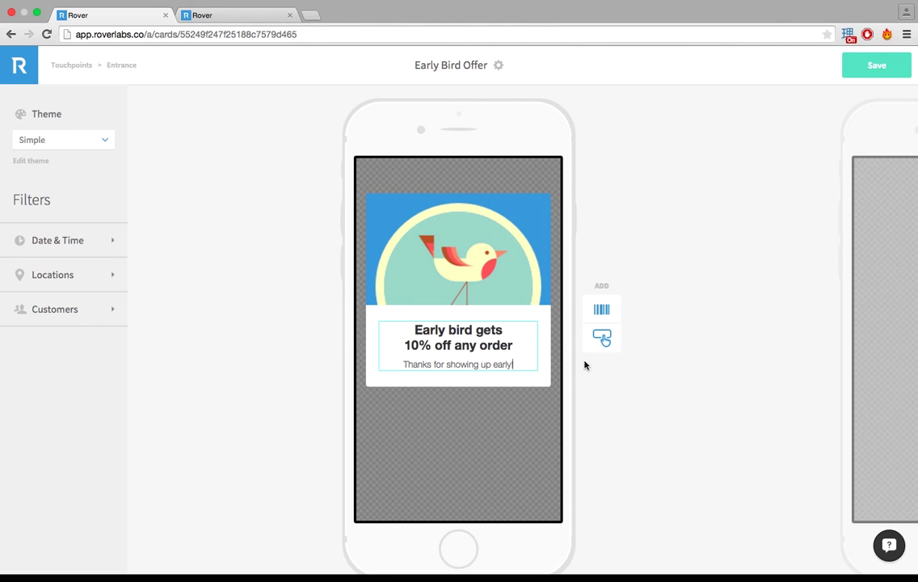
- Add a Button block below the text and label it 'Offer Detail'
left_click(605, 343)
double_click(436, 402)
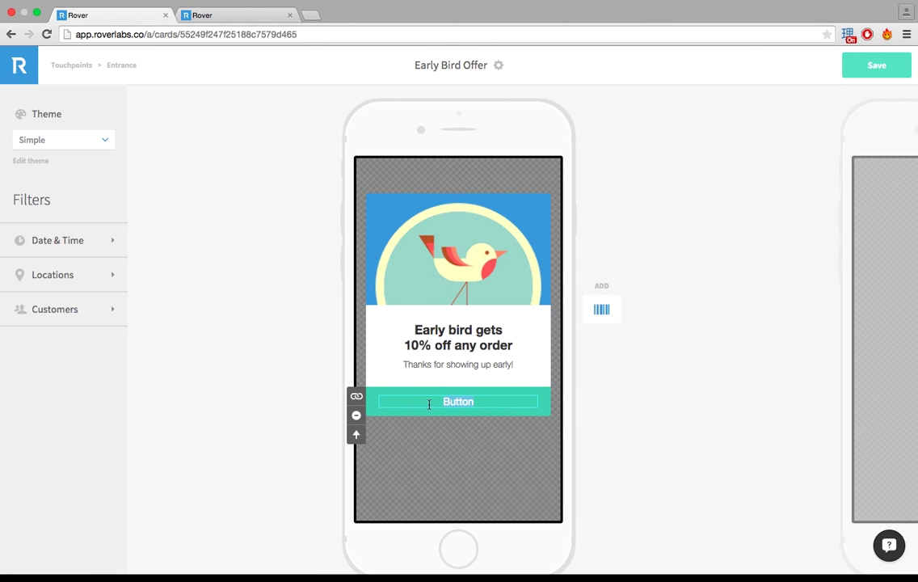
type("affer Detail")
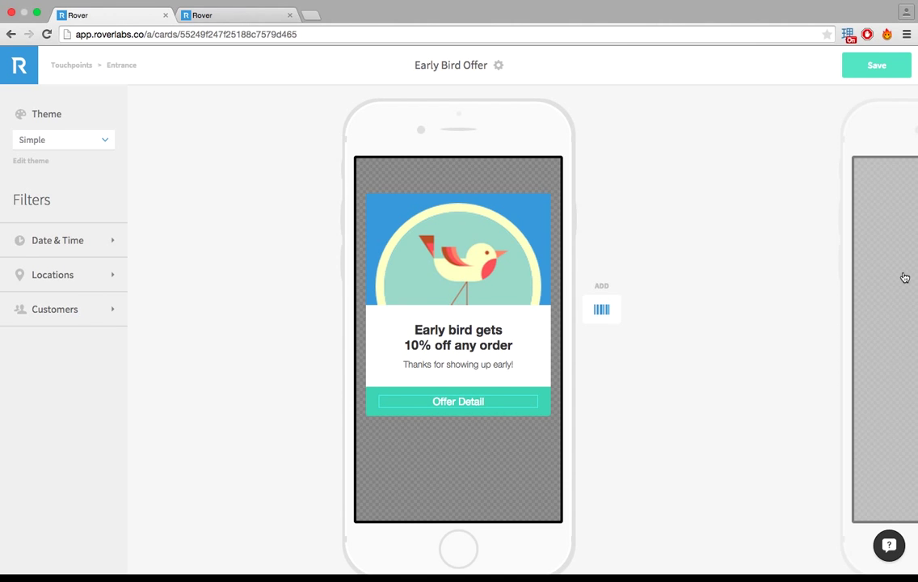
left_click(647, 340)
- Save the card, then open the Badge offer style theme from the Design list
mouse_move(433, 312)
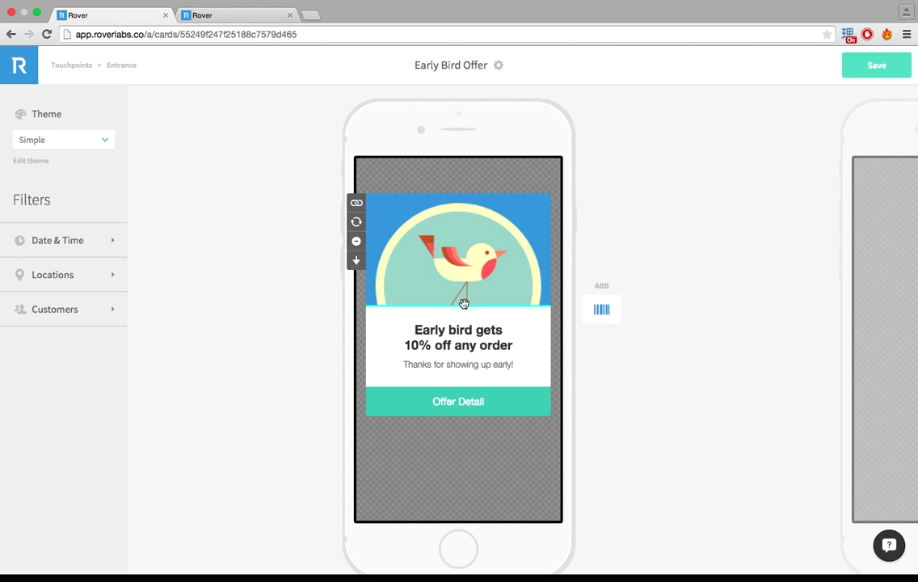
left_click(879, 68)
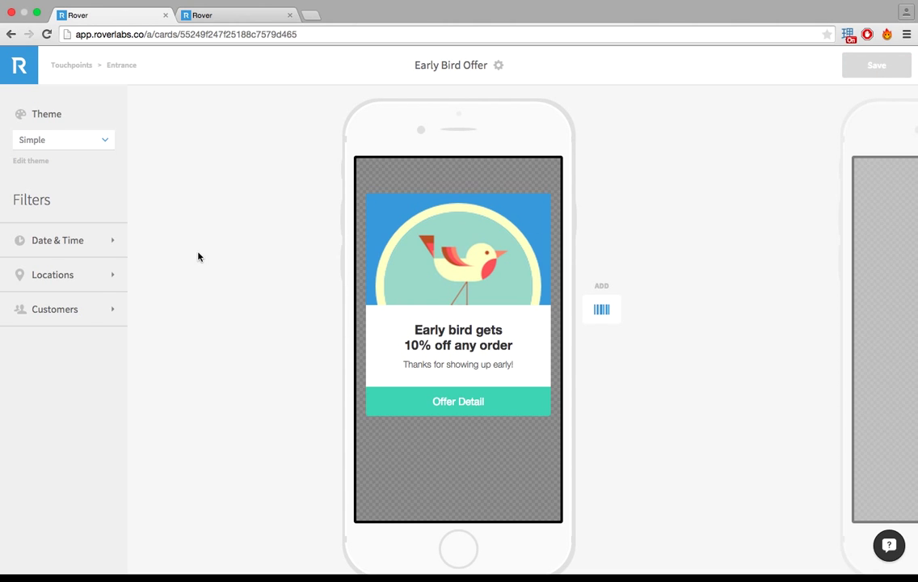
left_click(20, 66)
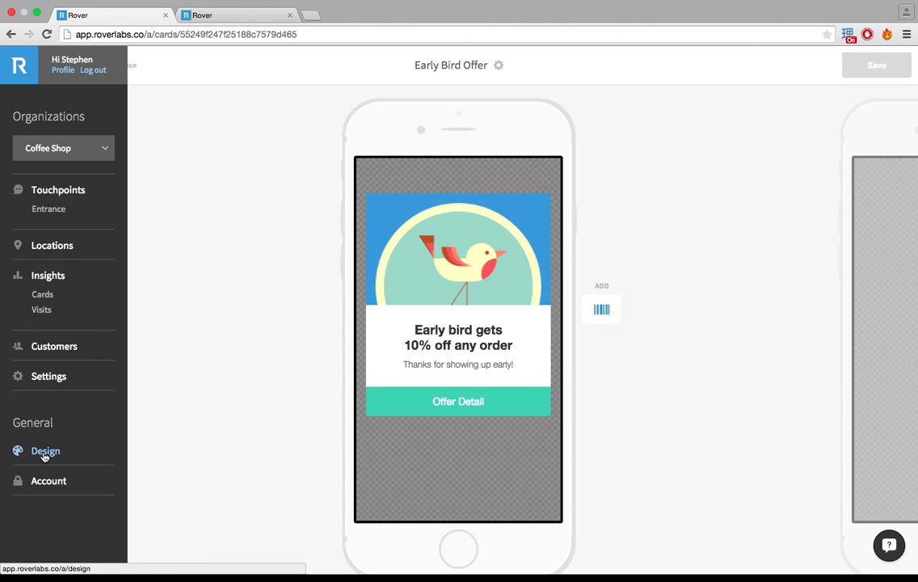
left_click(45, 456)
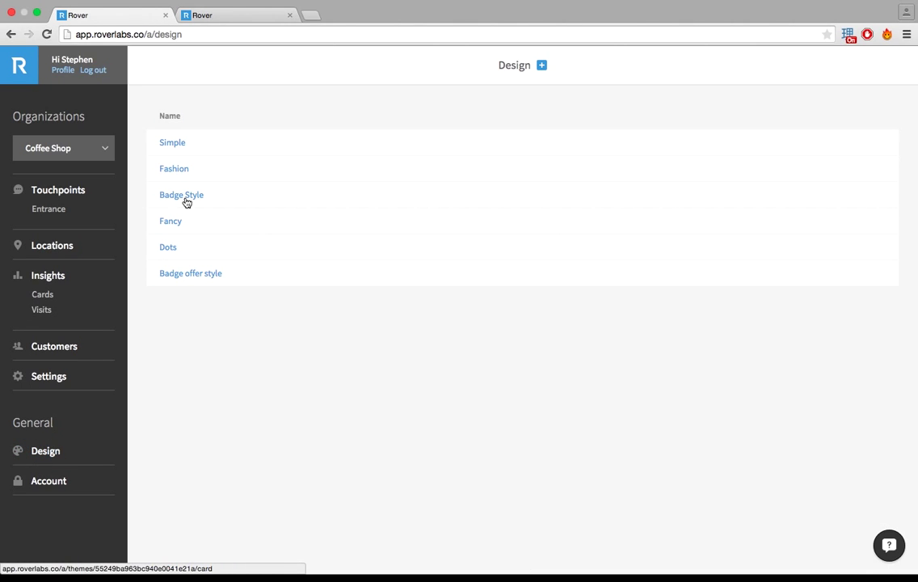
left_click(200, 276)
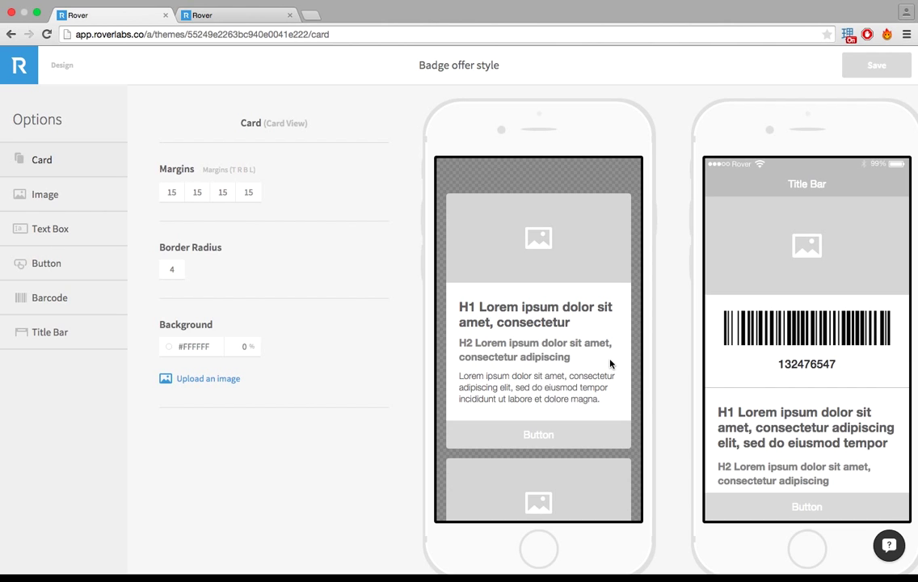
- Set the theme's image padding (T R B L) to 0, 60, 0, 60
left_click(51, 195)
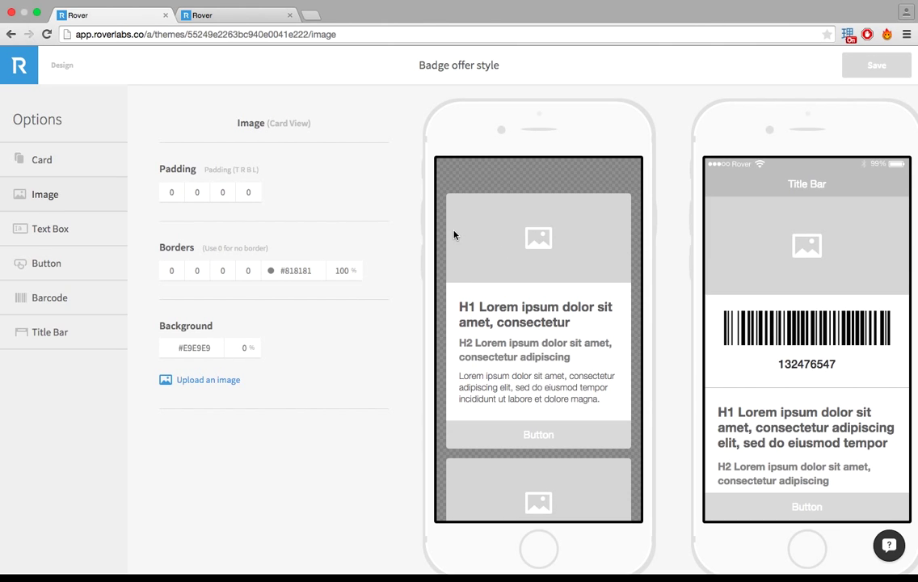
double_click(172, 192)
key("Tab")
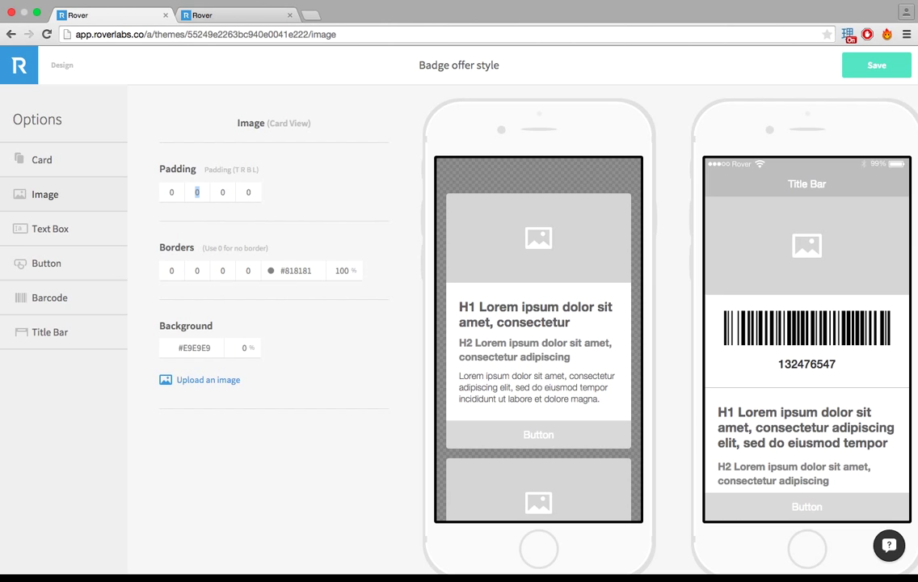
type("60")
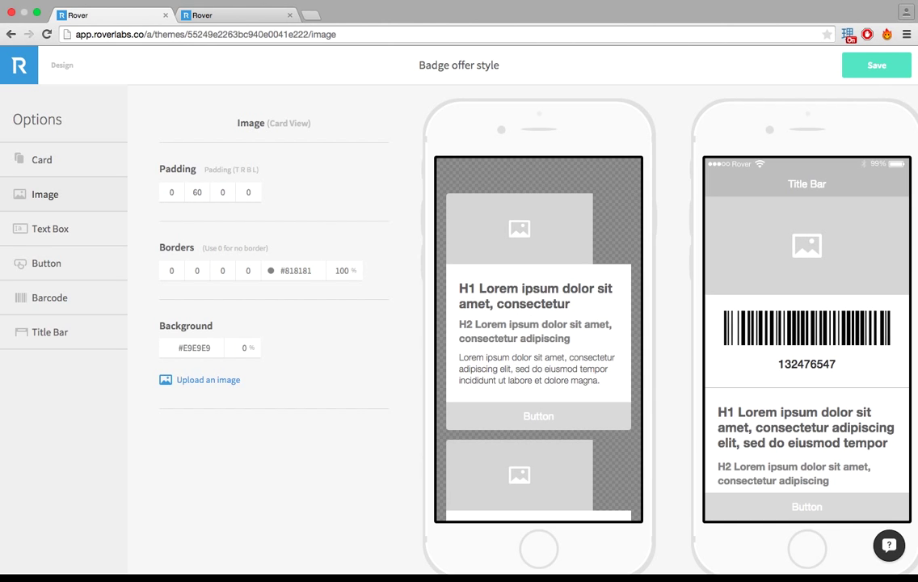
type("60")
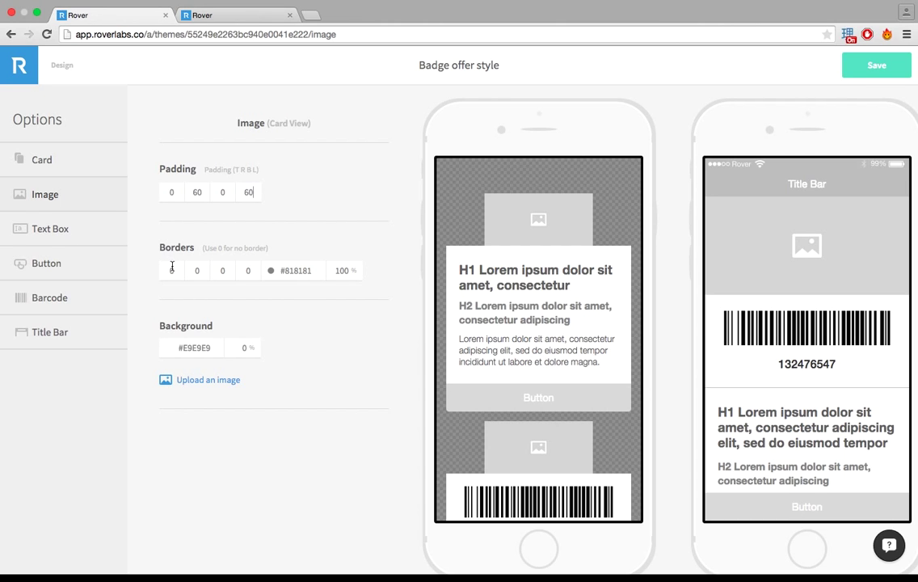
left_click(63, 241)
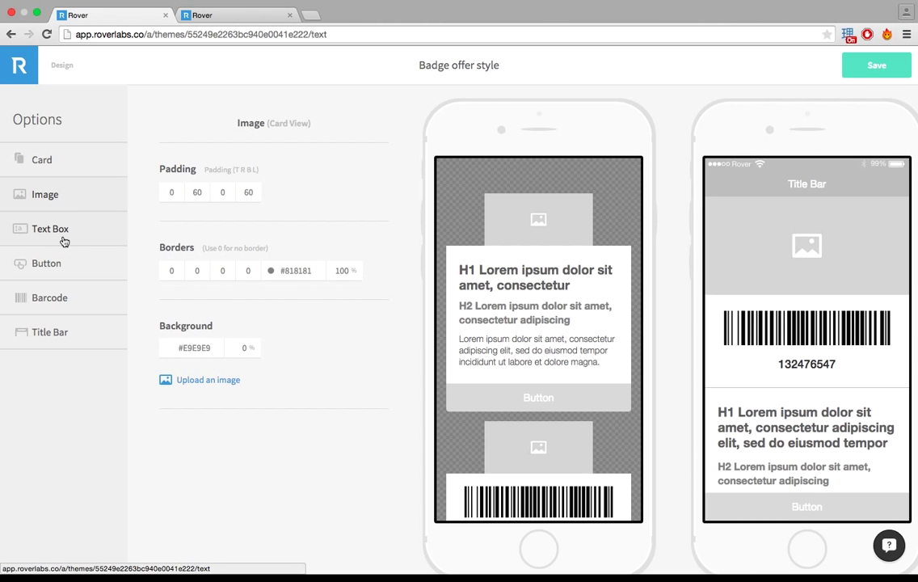
- Set the text box background opacity to 0 and make H1 white (#ffffff) and centred
double_click(240, 350)
type("0")
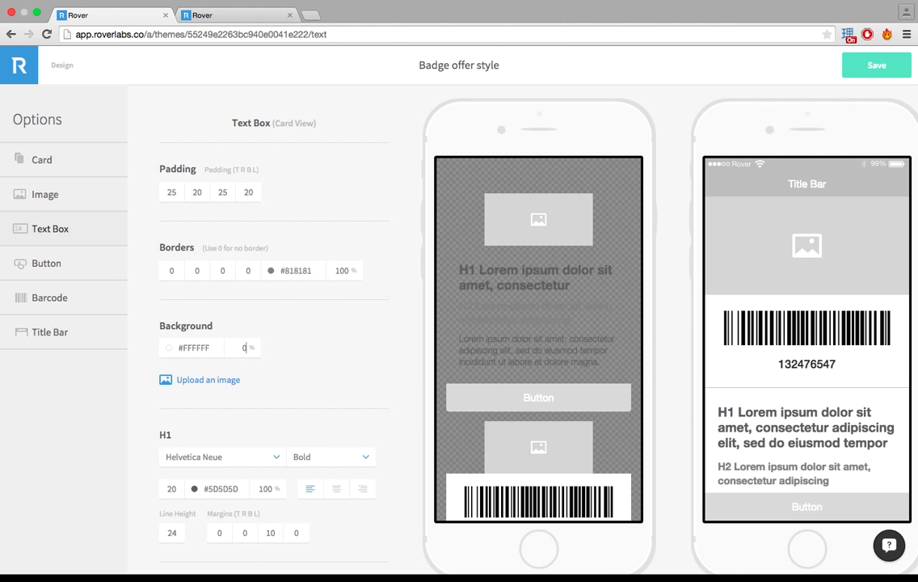
scroll(317, 366, "down", 3)
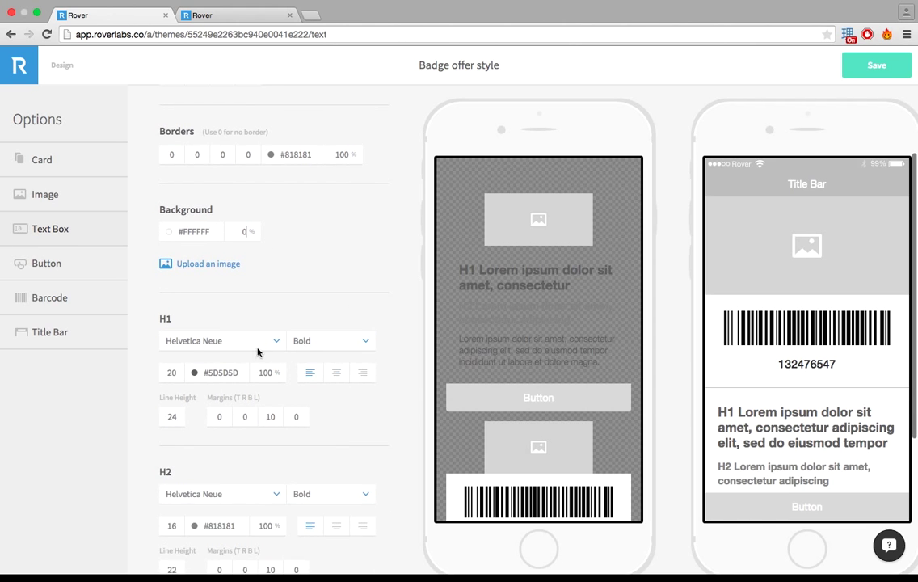
double_click(213, 368)
type("#ffffff")
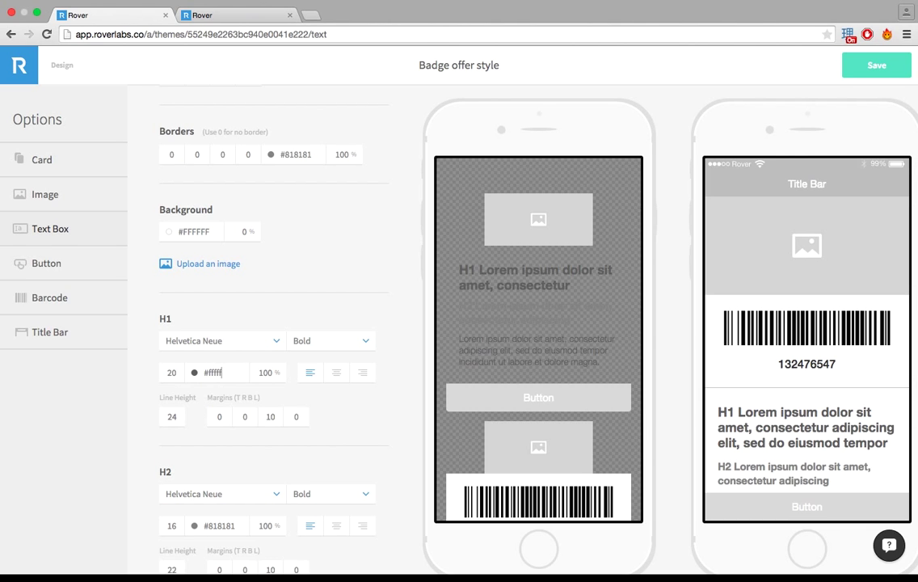
left_click(336, 372)
- Make the H2 and paragraph text white and centre-aligned as well
scroll(336, 375, "down", 4)
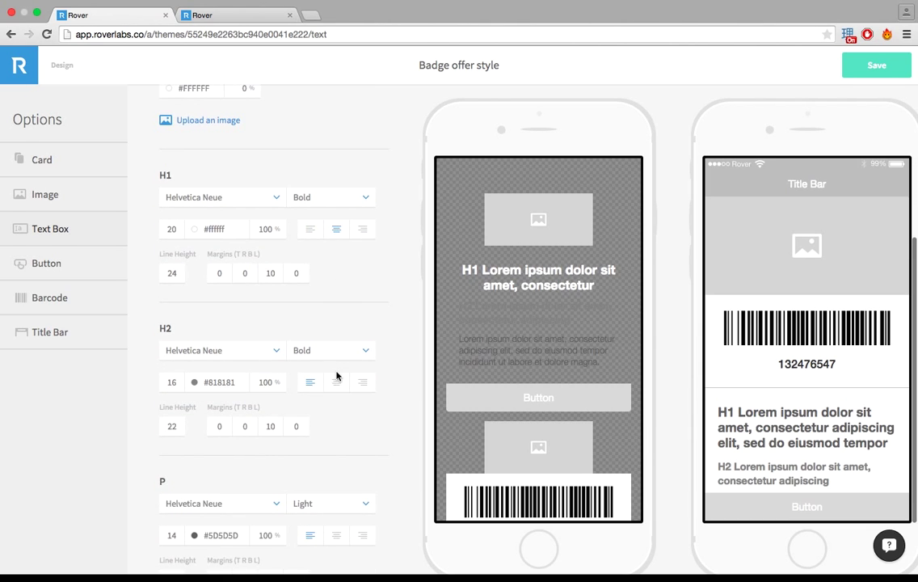
double_click(227, 385)
type("#ffffff")
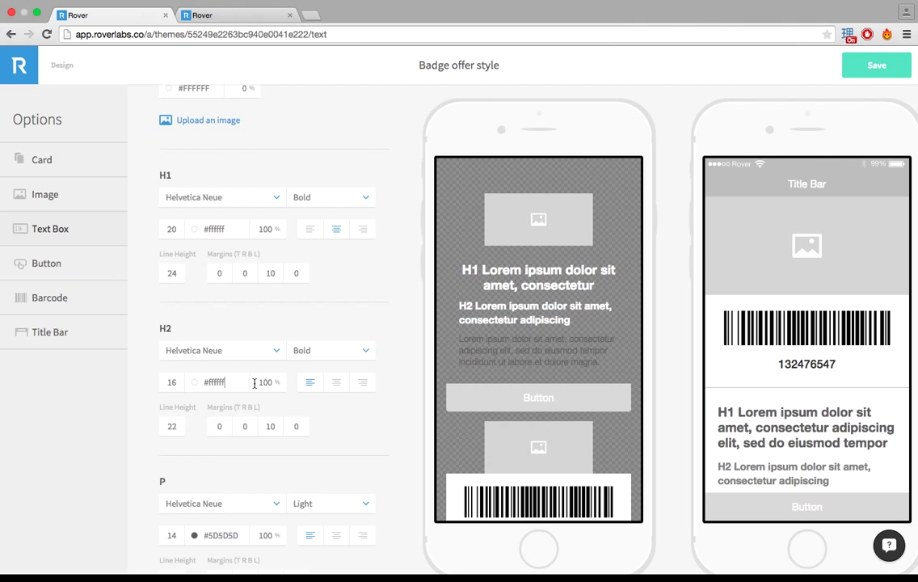
left_click(336, 382)
scroll(338, 385, "down", 3)
double_click(218, 449)
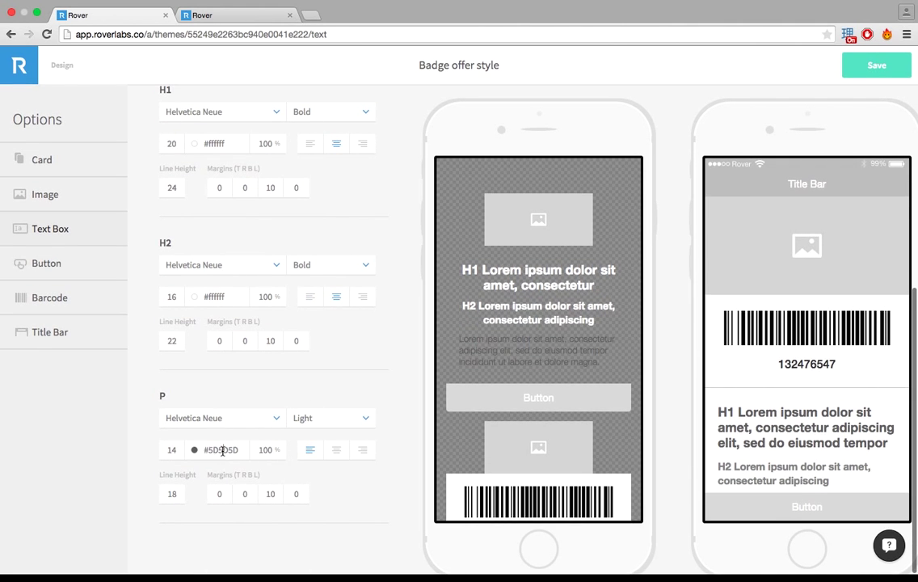
type("#ffffff")
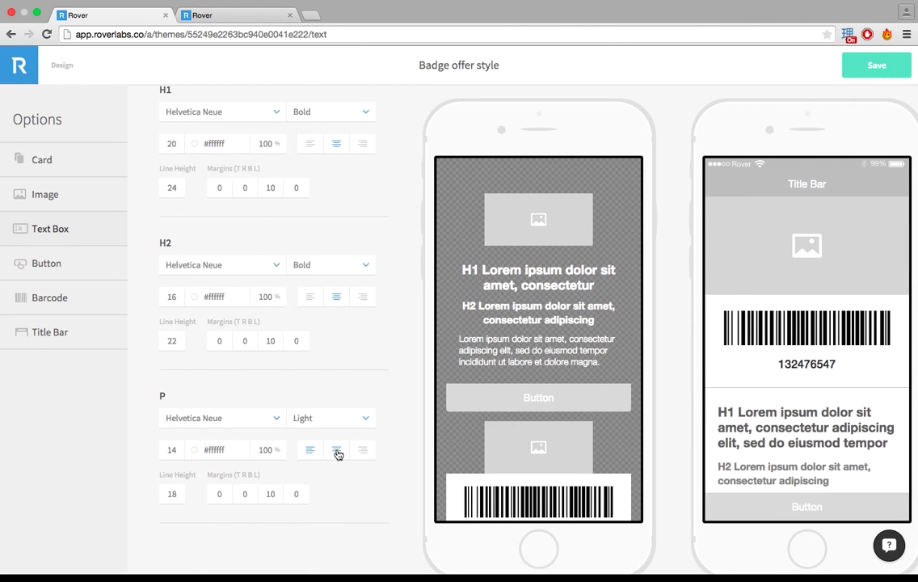
left_click(337, 453)
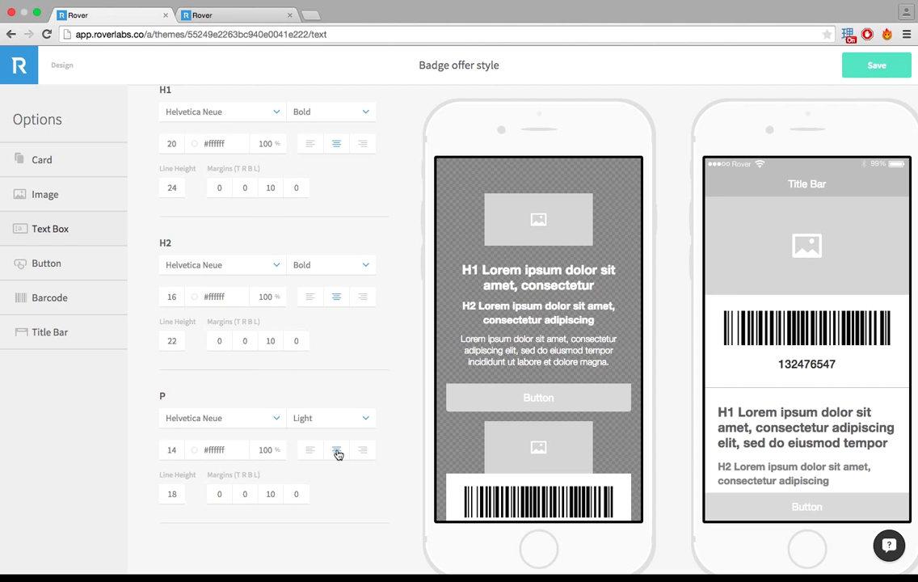
- Give H1 a font size of 24 and a line height of 28
scroll(183, 265, "up", 2)
double_click(171, 214)
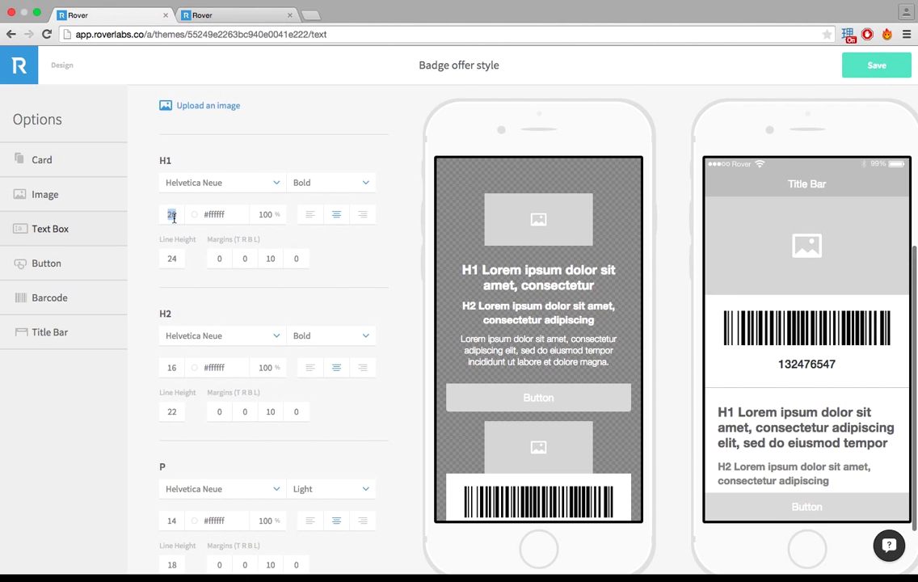
type("24")
double_click(172, 257)
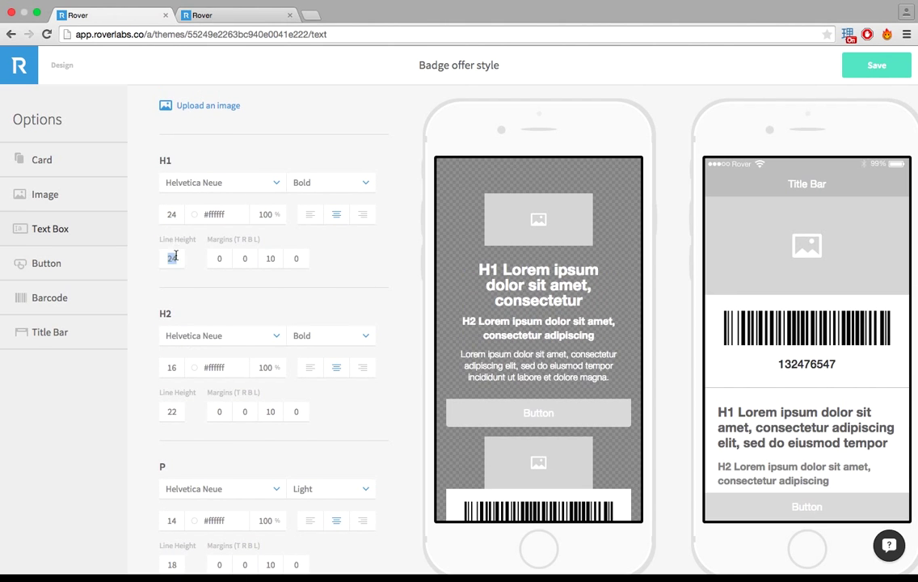
type("28")
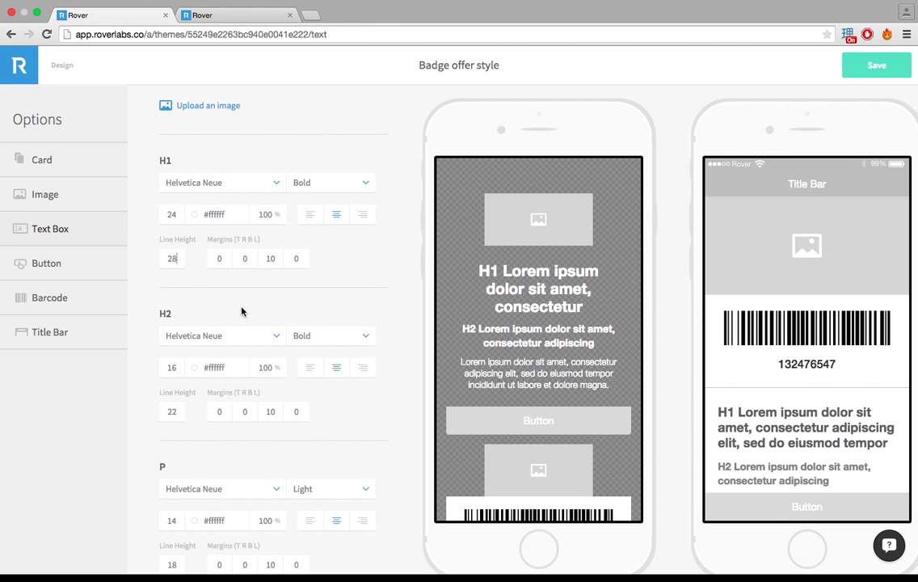
- Set the text box's right and left padding to 0
scroll(242, 311, "up", 5)
scroll(242, 311, "up", 2)
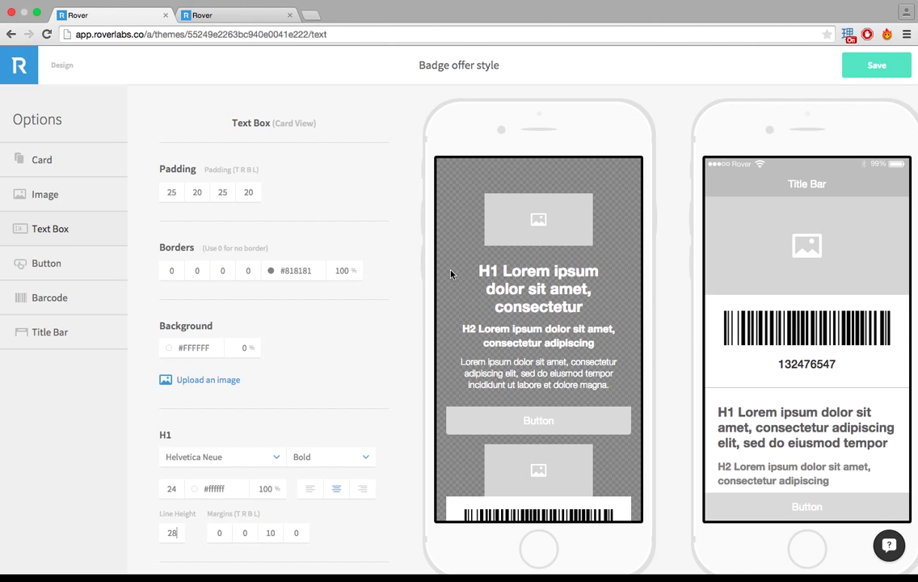
double_click(197, 192)
type("0")
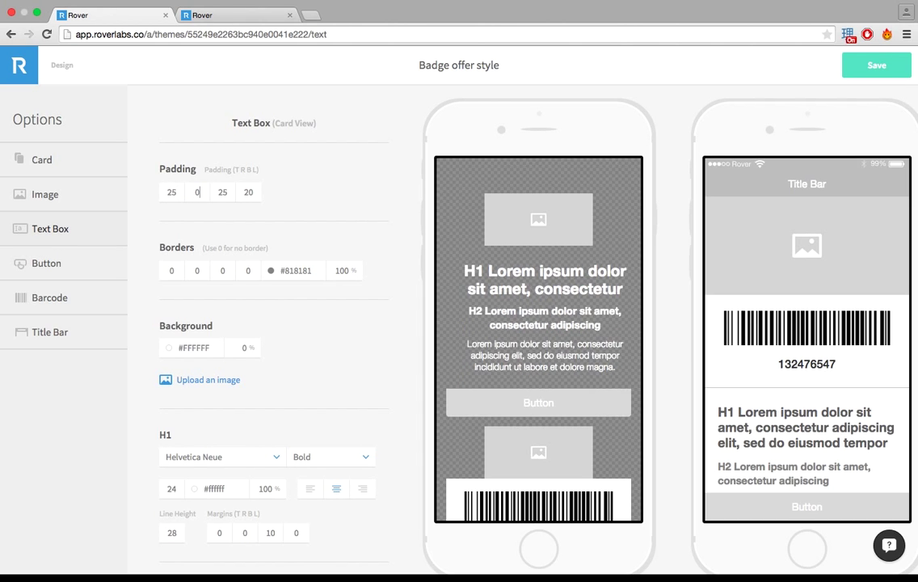
key("Tab")
type("0")
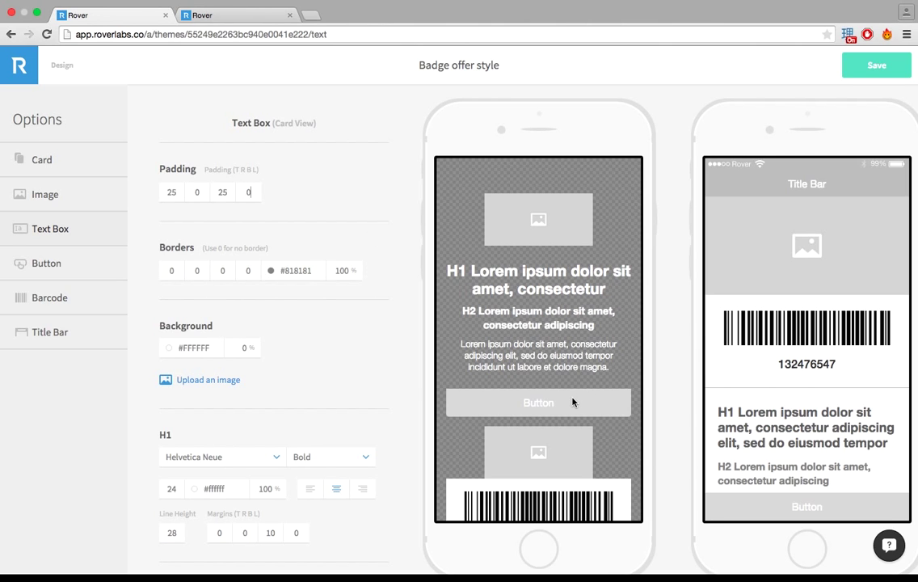
- In the button settings, set the background opacity to 0
left_click(78, 270)
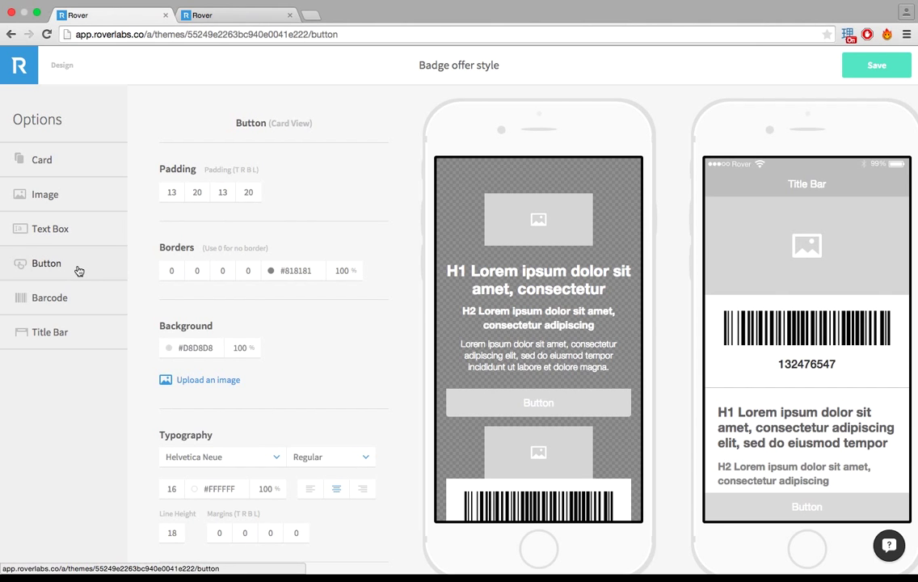
scroll(263, 358, "down", 2)
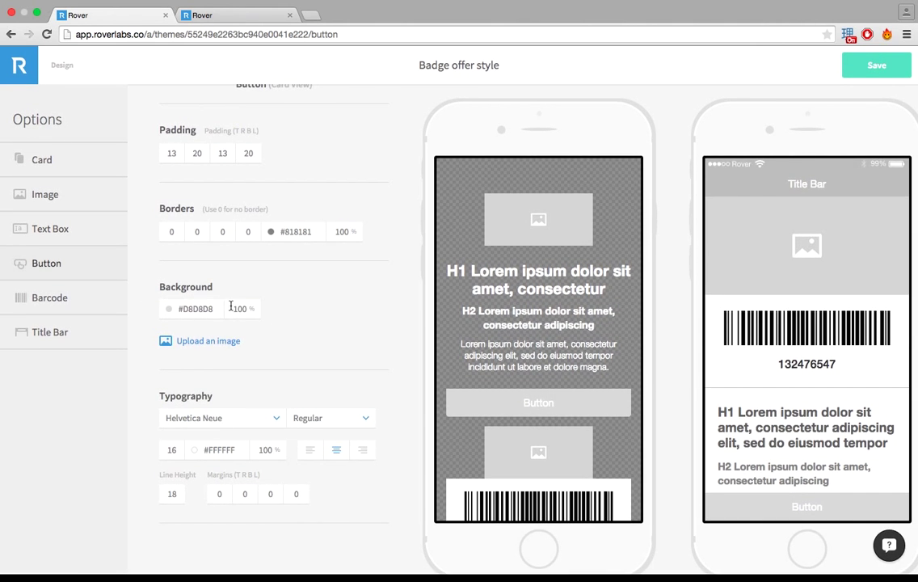
double_click(239, 308)
type("0")
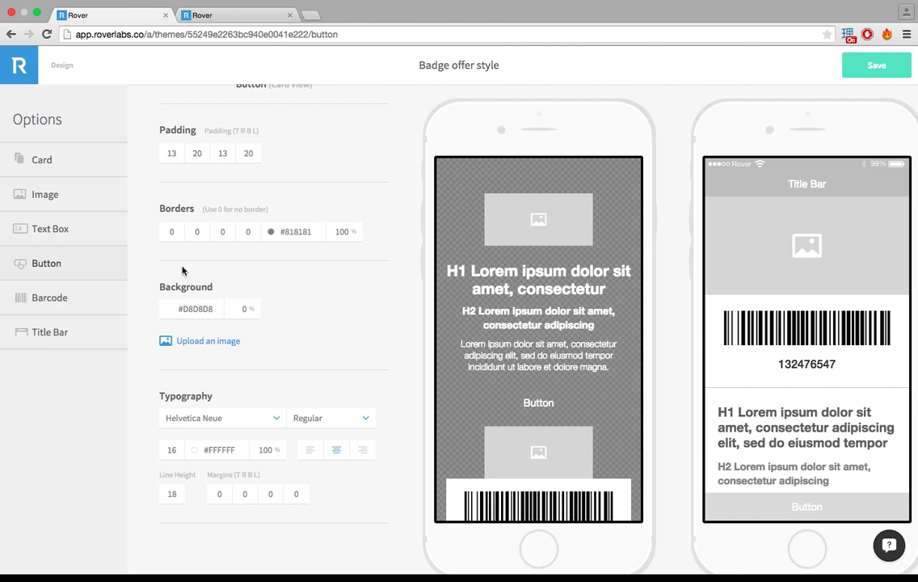
- Give the button border widths of 3 and a white (#ffffff) border colour
left_click(172, 232)
type("3")
key("Tab")
type("3")
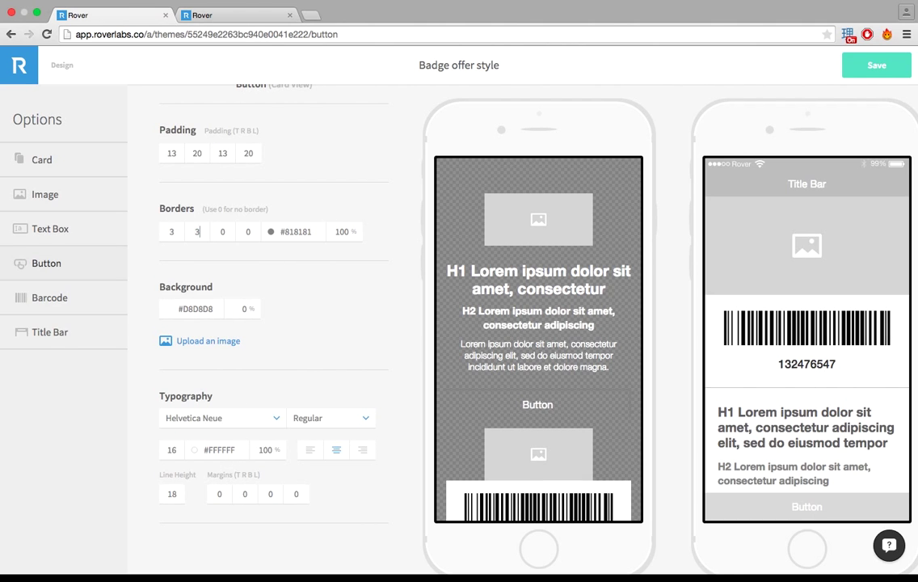
key("Tab")
type("3")
key("Tab")
type("3")
key("Tab")
type("#ff")
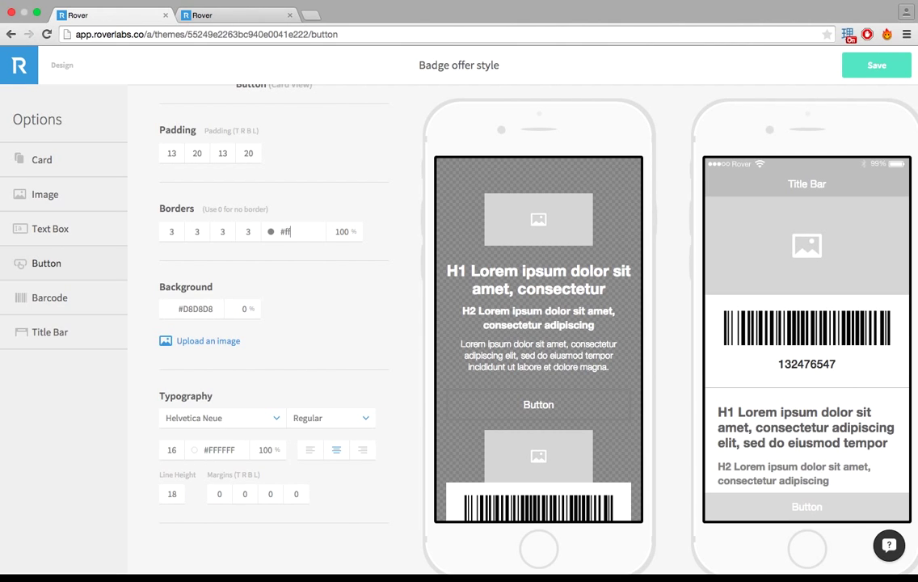
type("ffff")
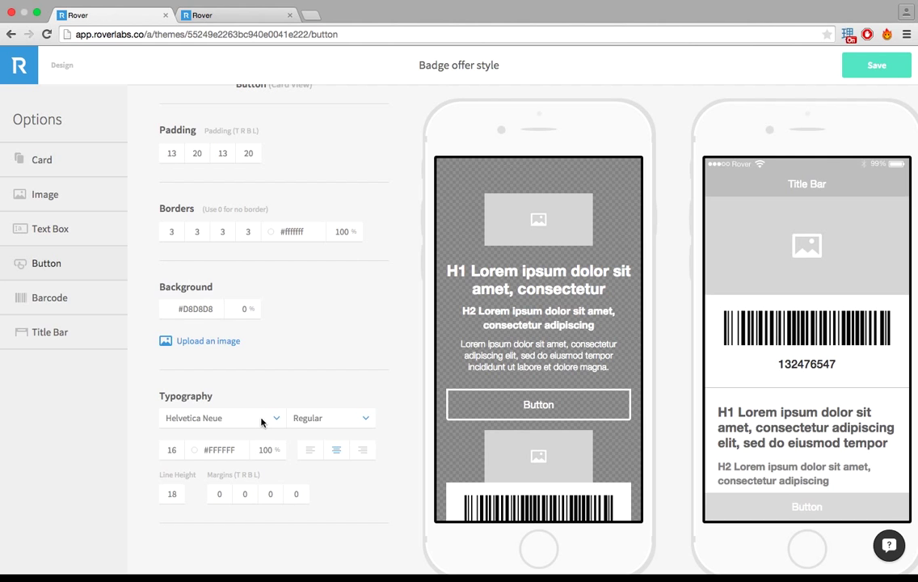
- Set the button text weight to Bold
left_click(348, 419)
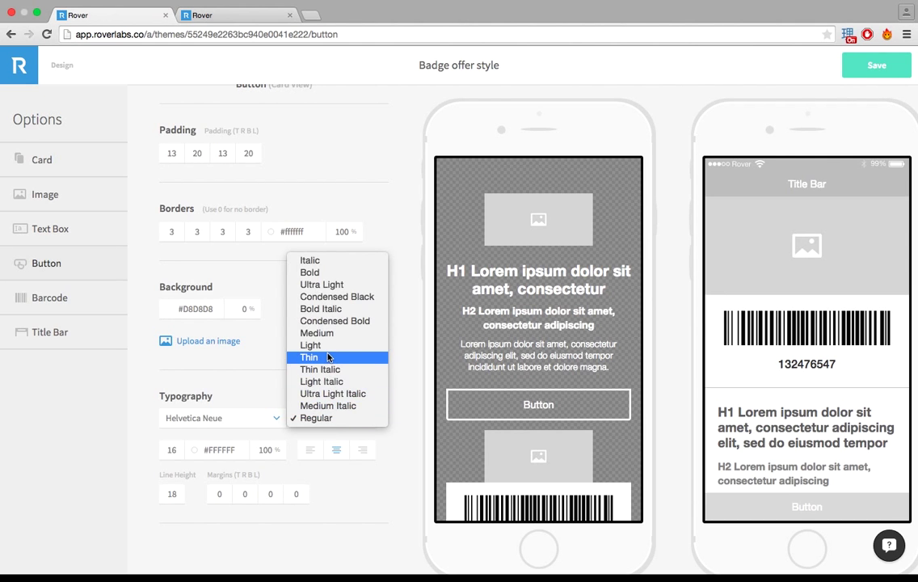
left_click(325, 274)
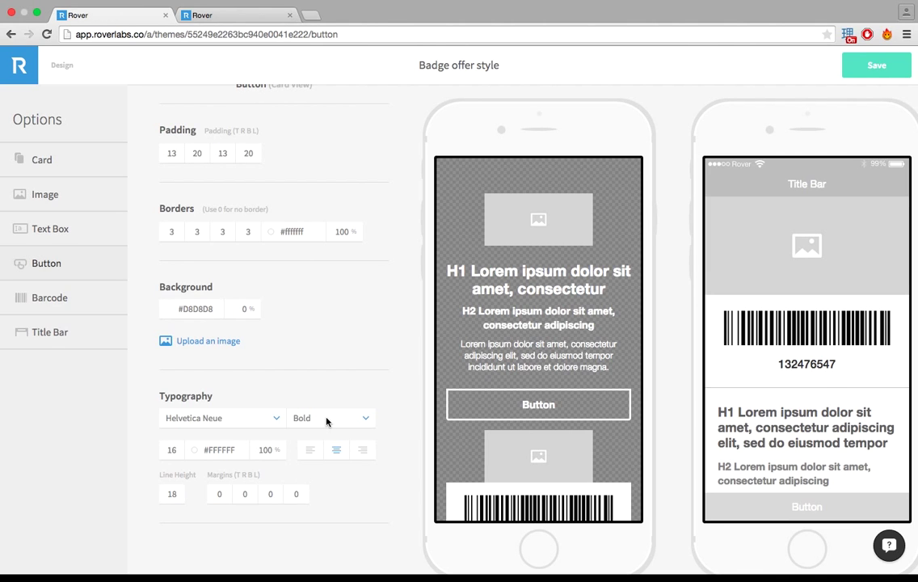
left_click(68, 164)
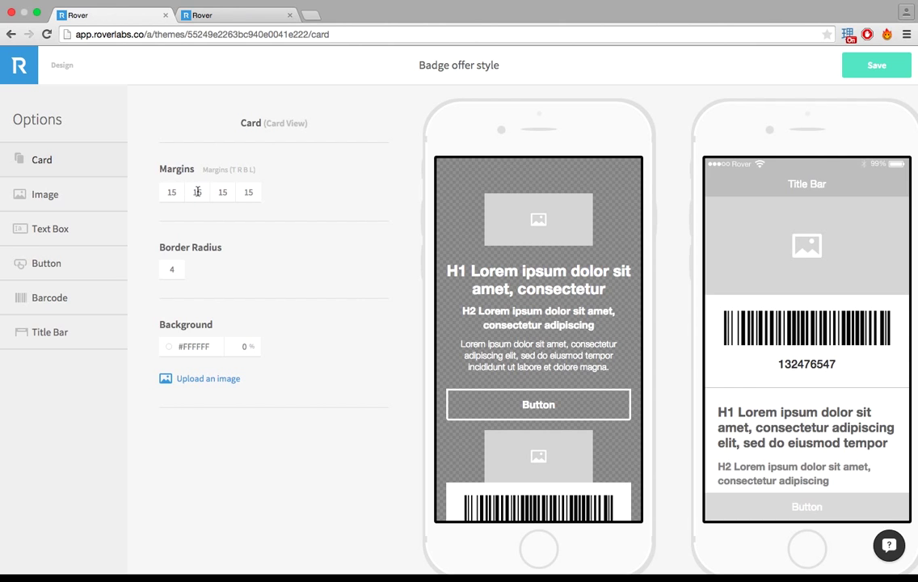
- Set the card's right and left margins to 40, border radius to 0, and save the theme
double_click(198, 191)
type("30")
double_click(248, 192)
type("30")
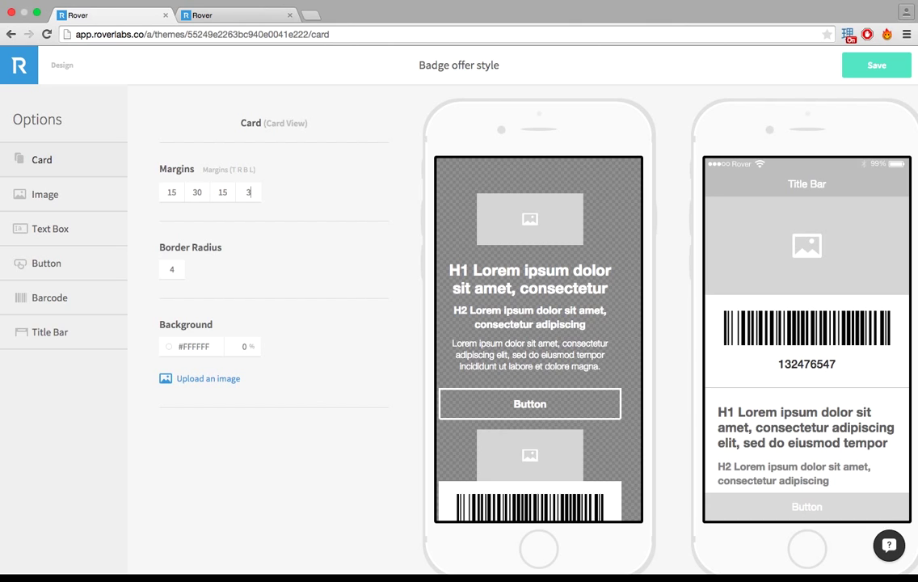
double_click(197, 191)
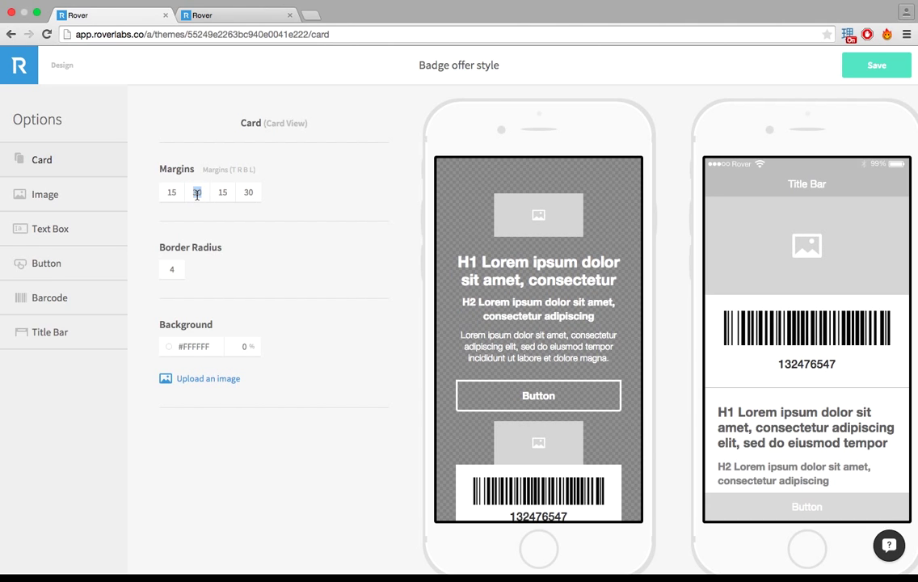
type("40")
double_click(248, 192)
type("40")
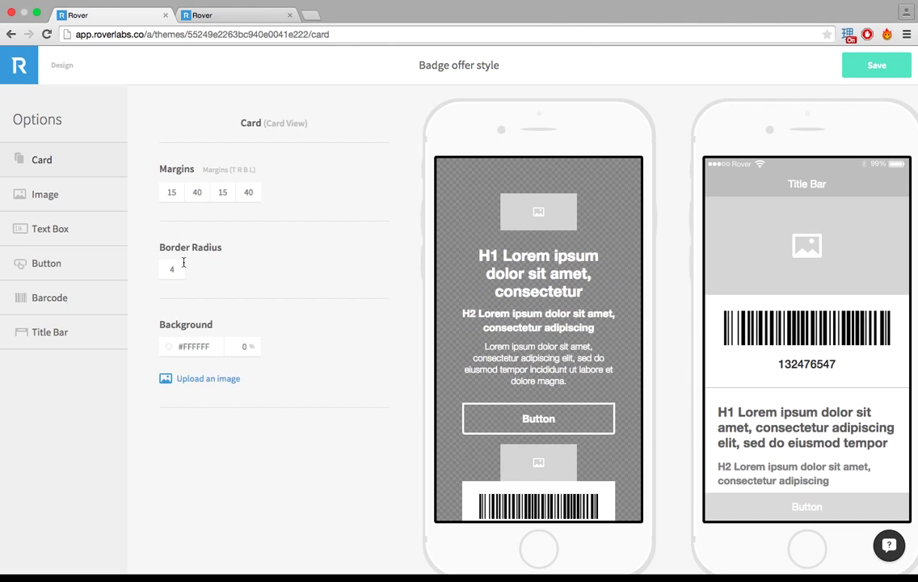
left_click(175, 270)
left_click(879, 70)
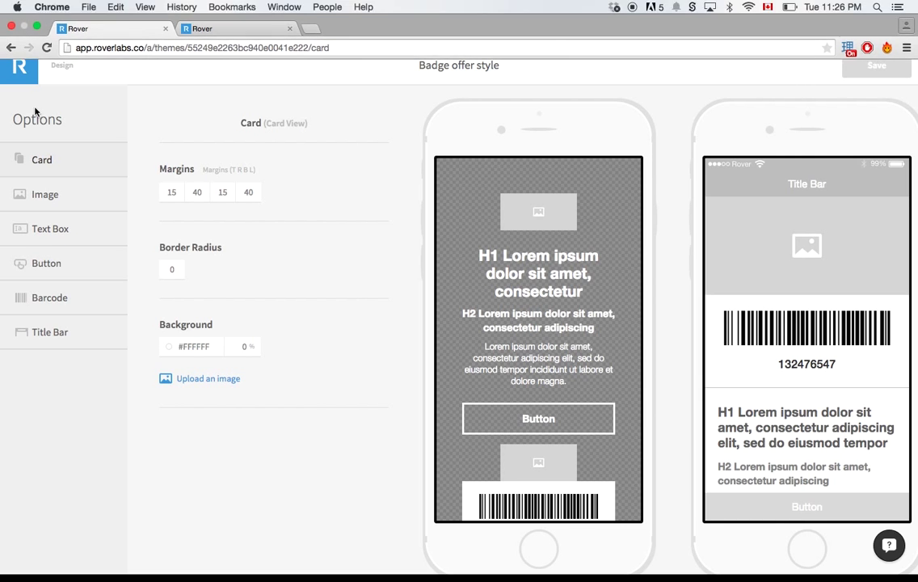
- Open the Early Bird Offer card under the Entrance touchpoint
left_click(22, 68)
left_click(55, 209)
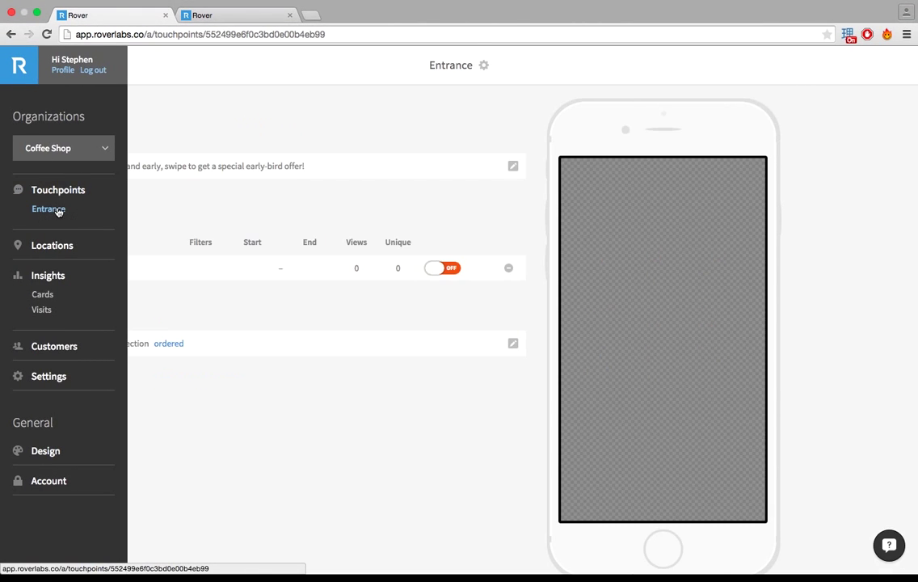
left_click(94, 268)
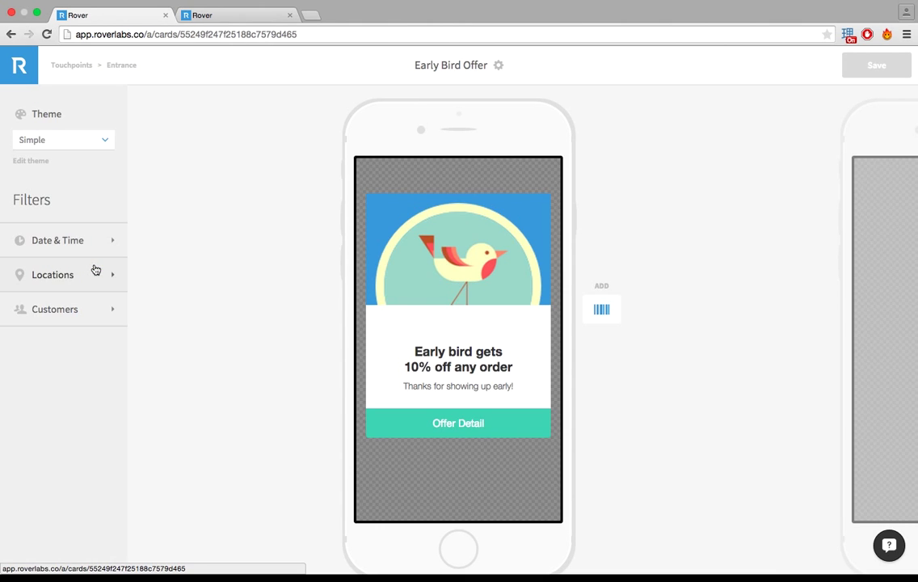
- Apply the Badge offer style theme and delete the blank line and spacer above the heading
left_click(89, 142)
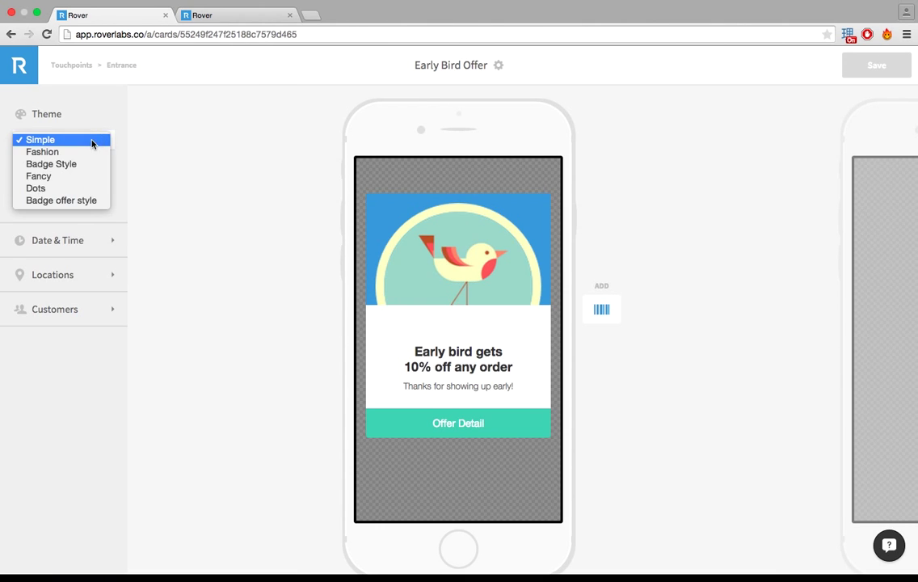
left_click(78, 201)
left_click(450, 324)
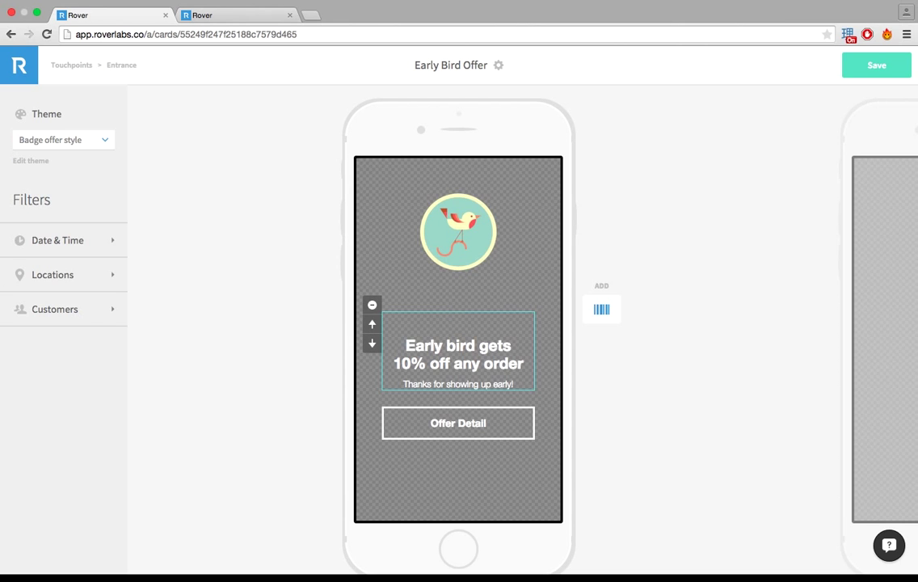
key("Delete")
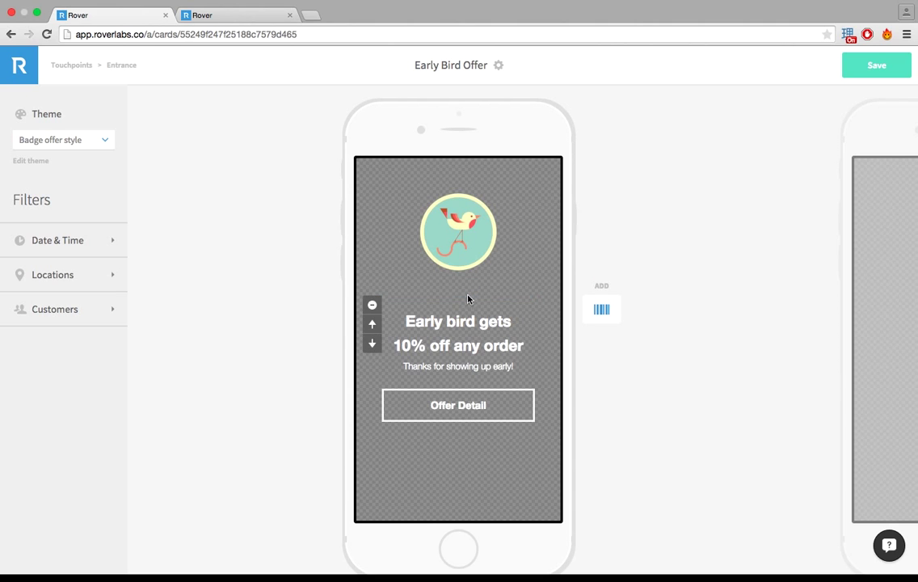
mouse_move(468, 295)
left_mouse_down()
mouse_move(469, 287)
mouse_move(465, 309)
left_mouse_up()
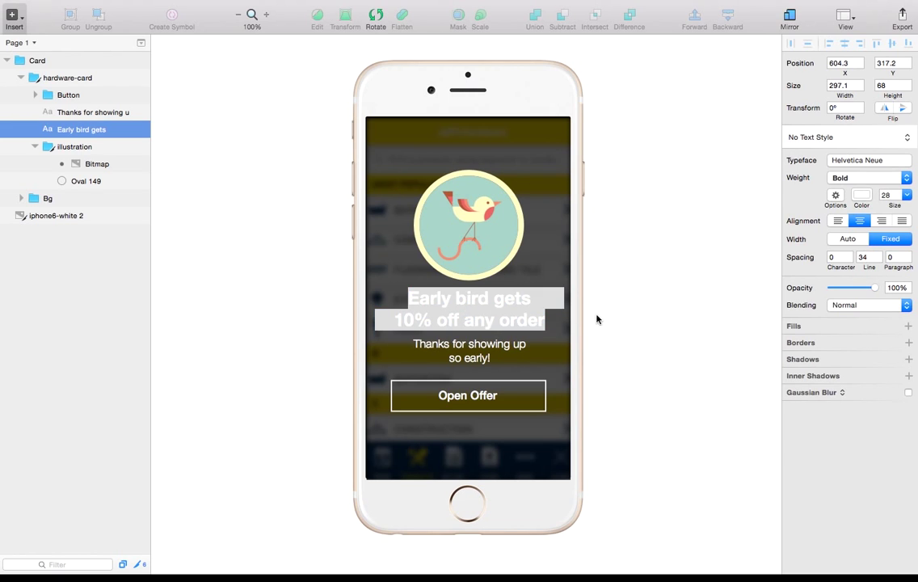
left_click(602, 319)
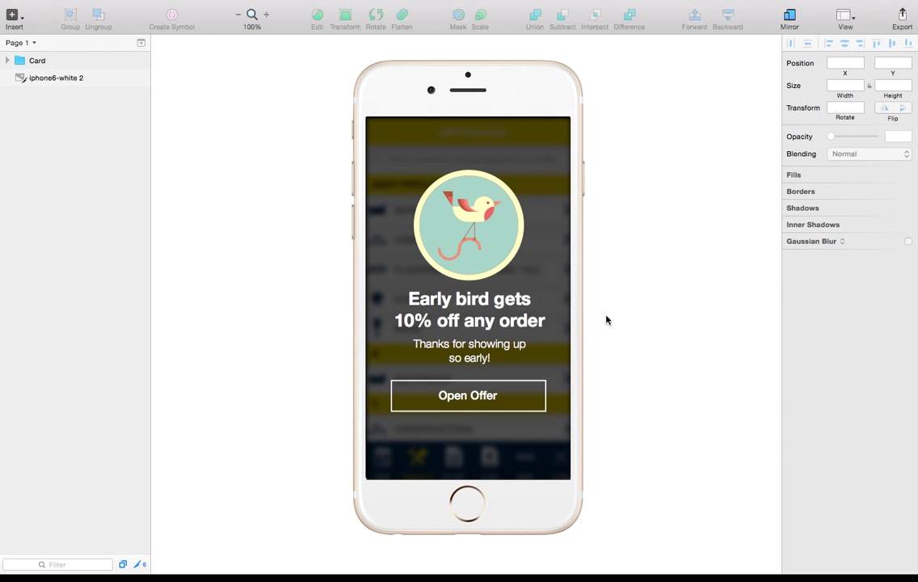
key("super+a")
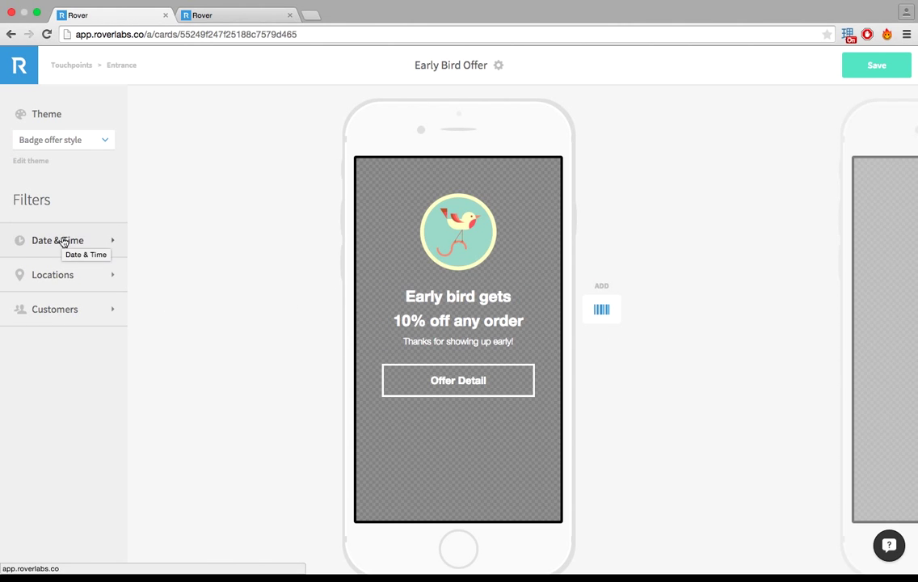
- Set the Date & Time filter's start of day to 4:30 am and end to 7:30 am, then save
left_click(102, 243)
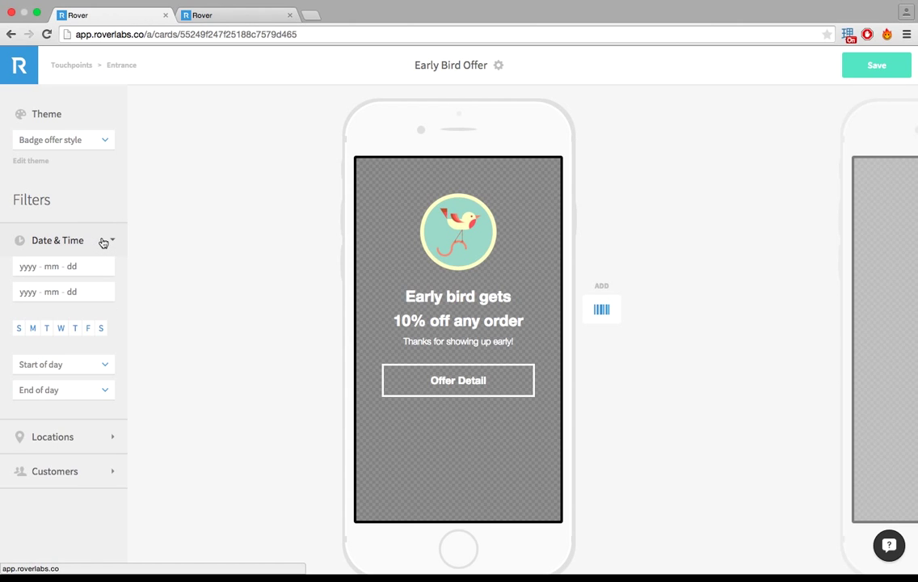
left_click(97, 367)
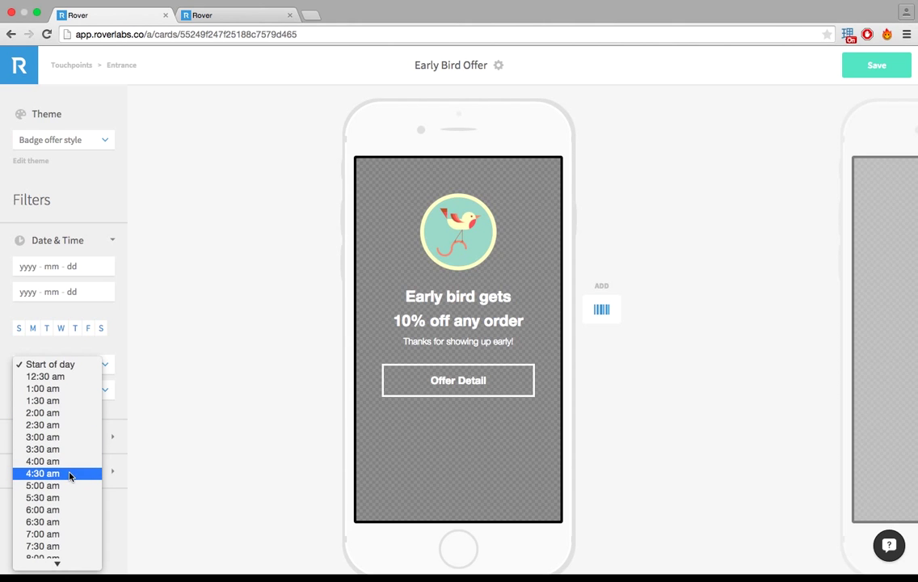
left_click(69, 475)
left_click(81, 390)
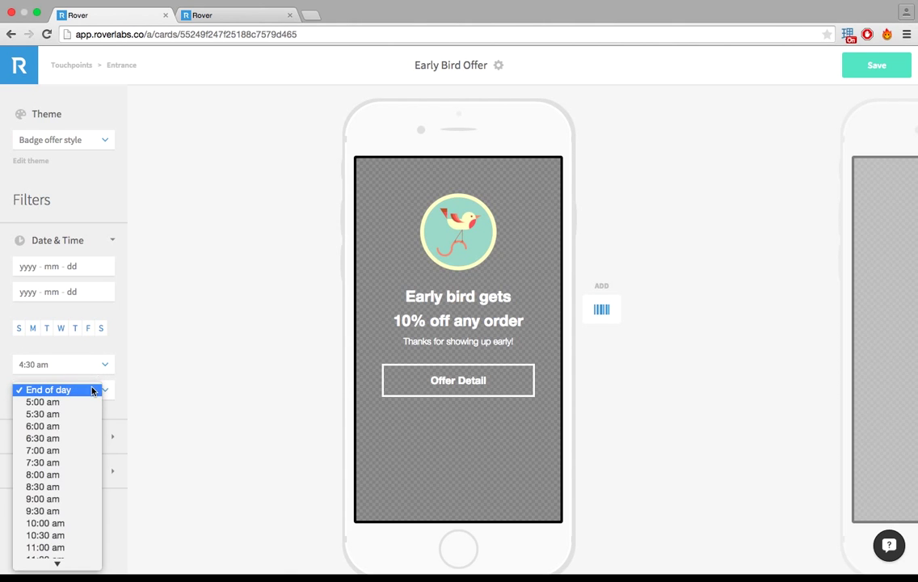
left_click(64, 465)
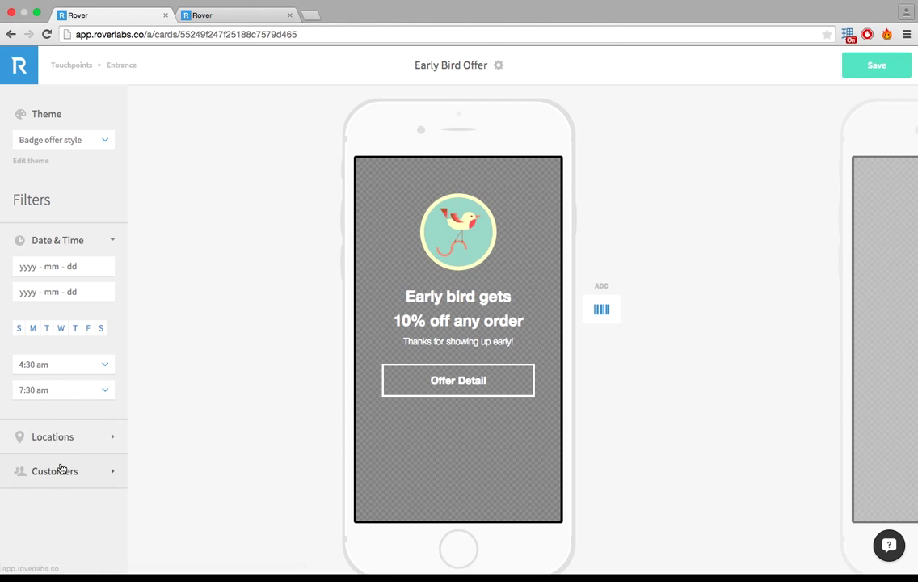
left_click(868, 67)
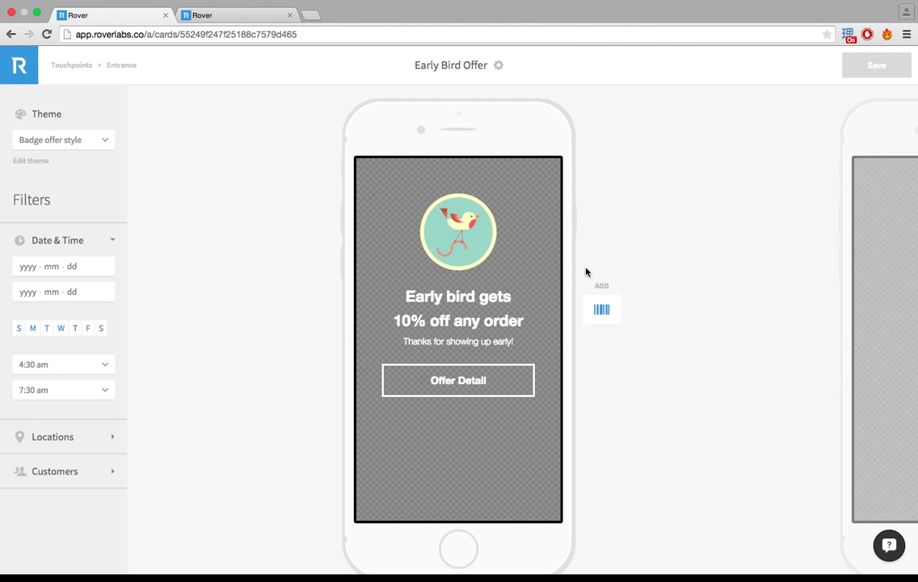
left_click(858, 205)
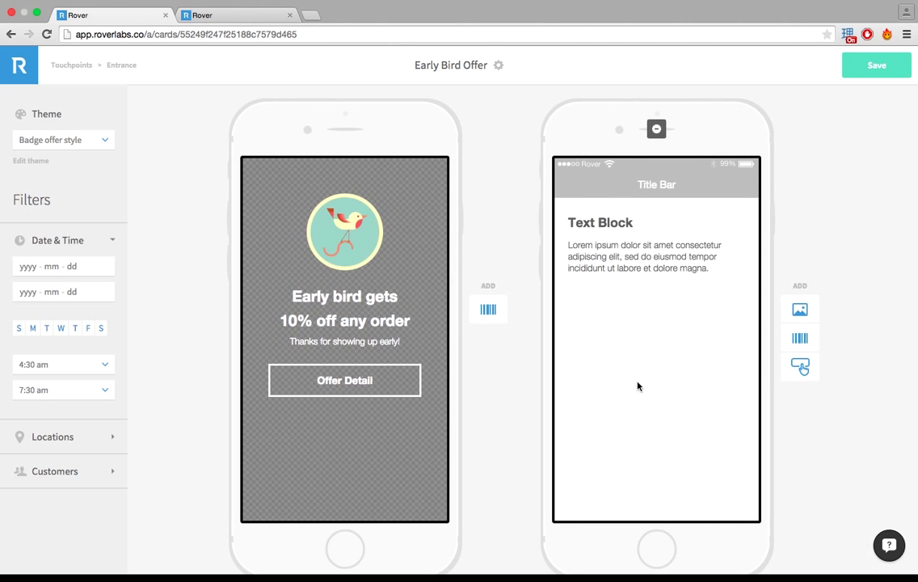